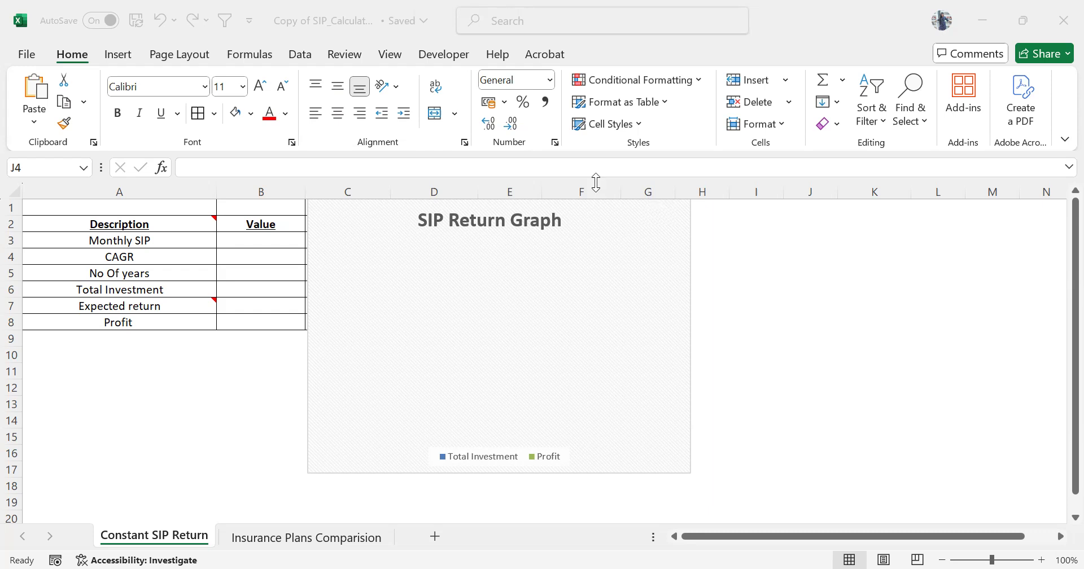
Enter 5000 as the Monthly SIP value in cell B3.
left_click(261, 244)
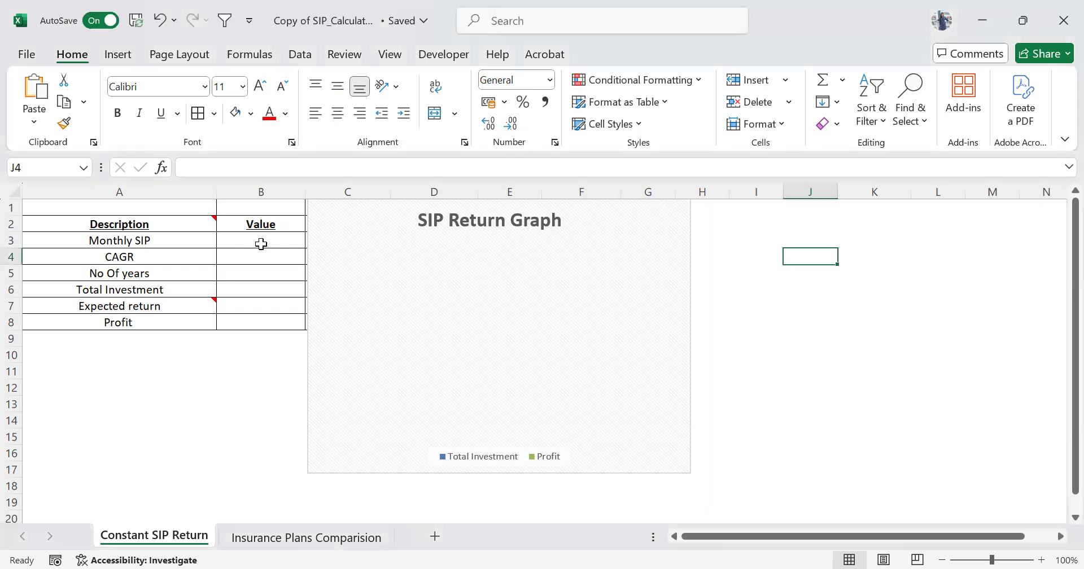
left_click(261, 244)
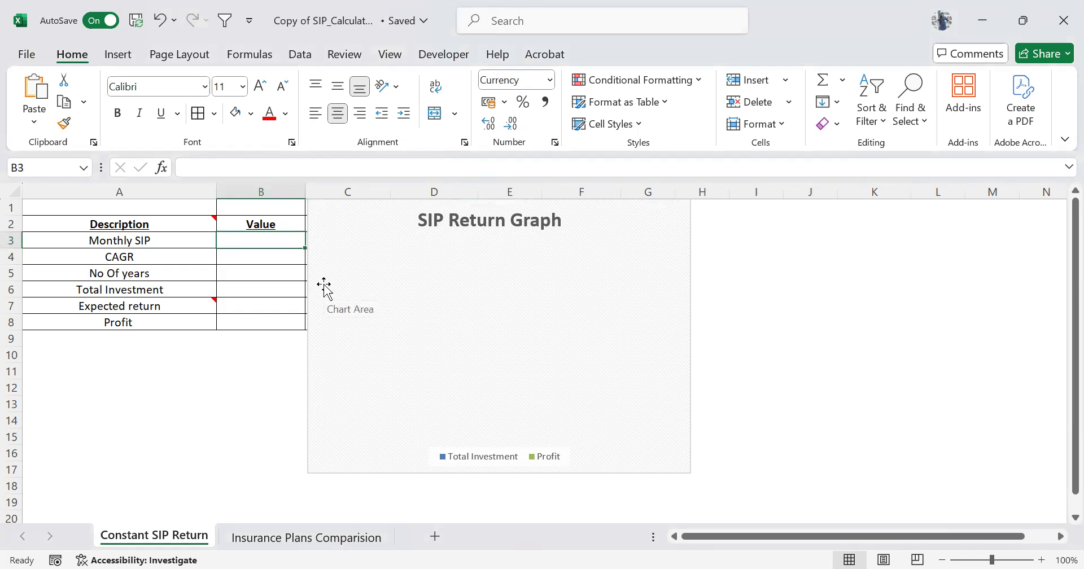
type("50000")
key("BackSpace")
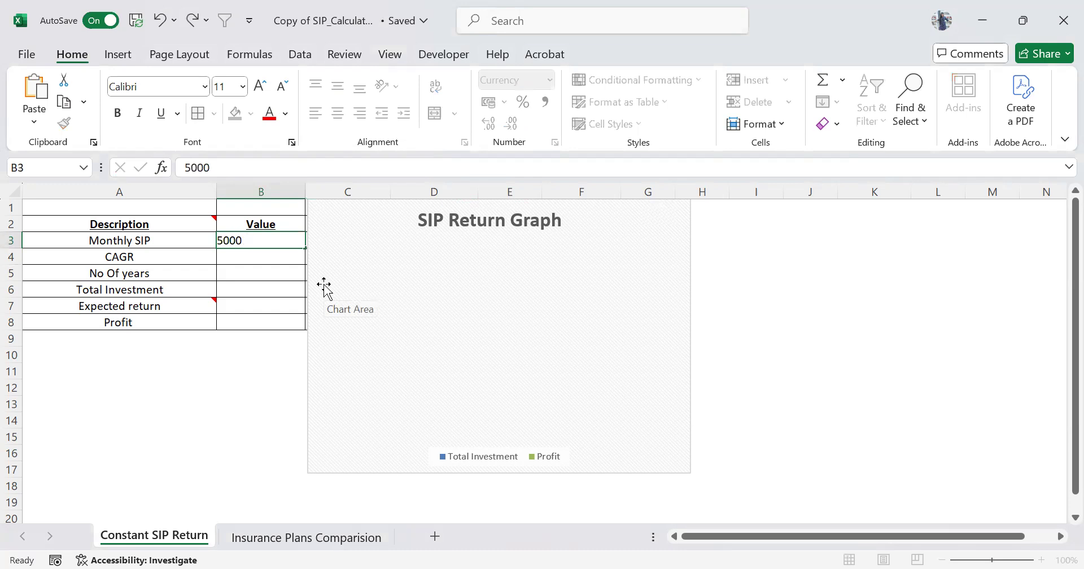
key("Return")
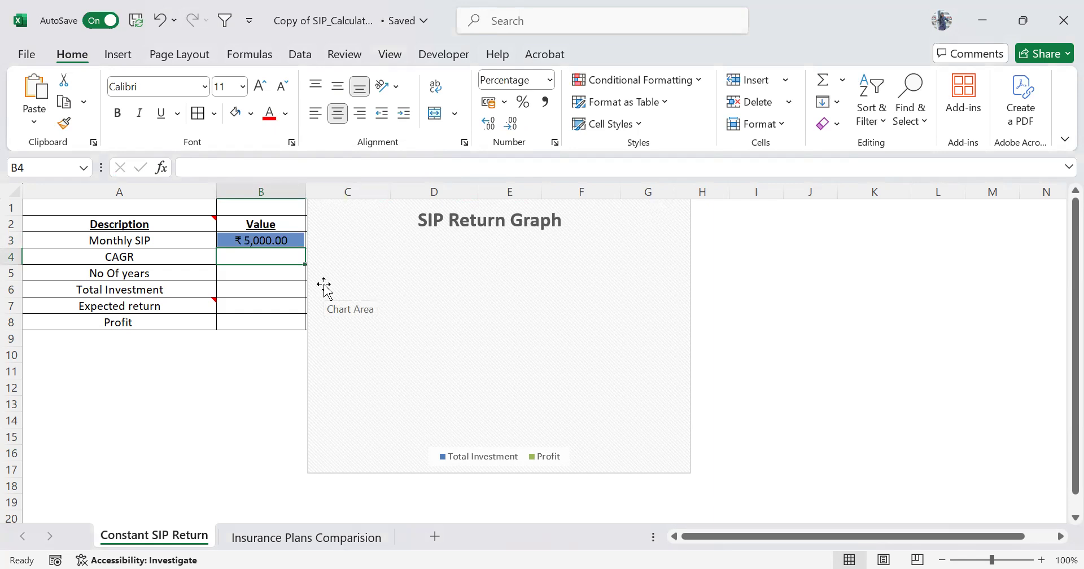
Set the CAGR in B4 to 10% and the number of years in B5 to 5.
type("10%")
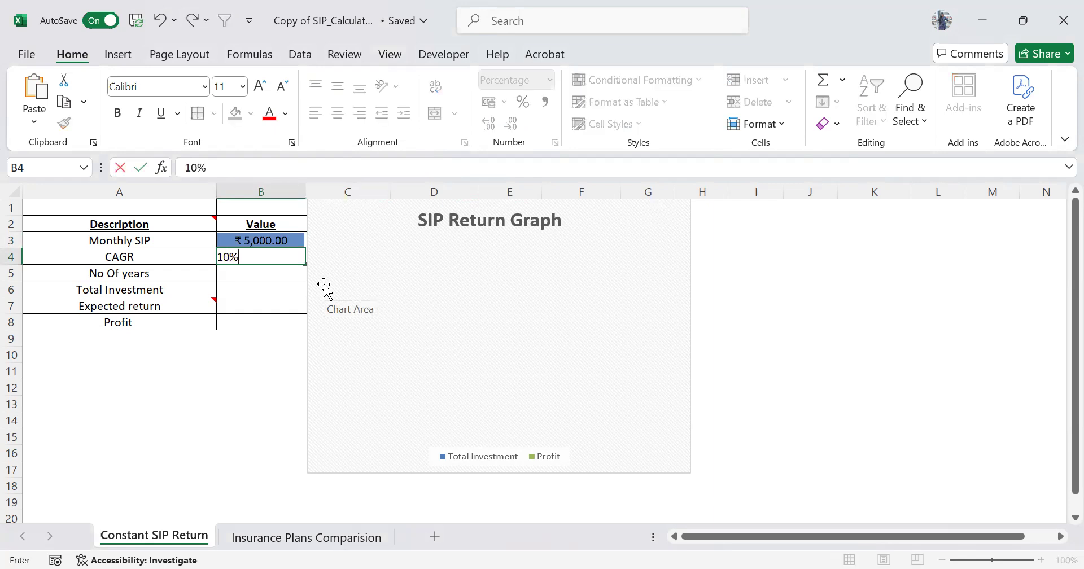
key("Return")
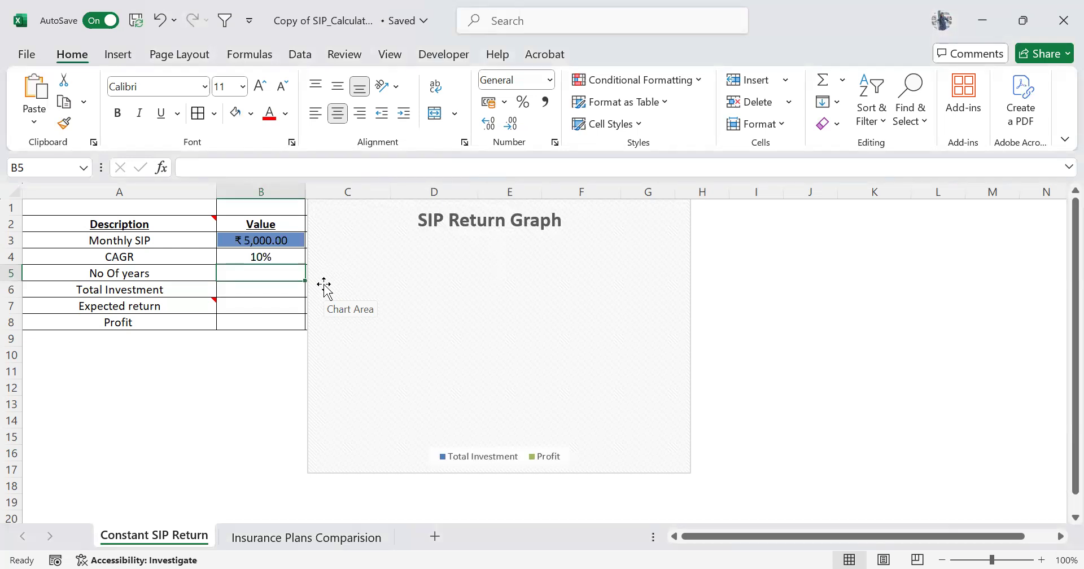
type("5")
key("Return")
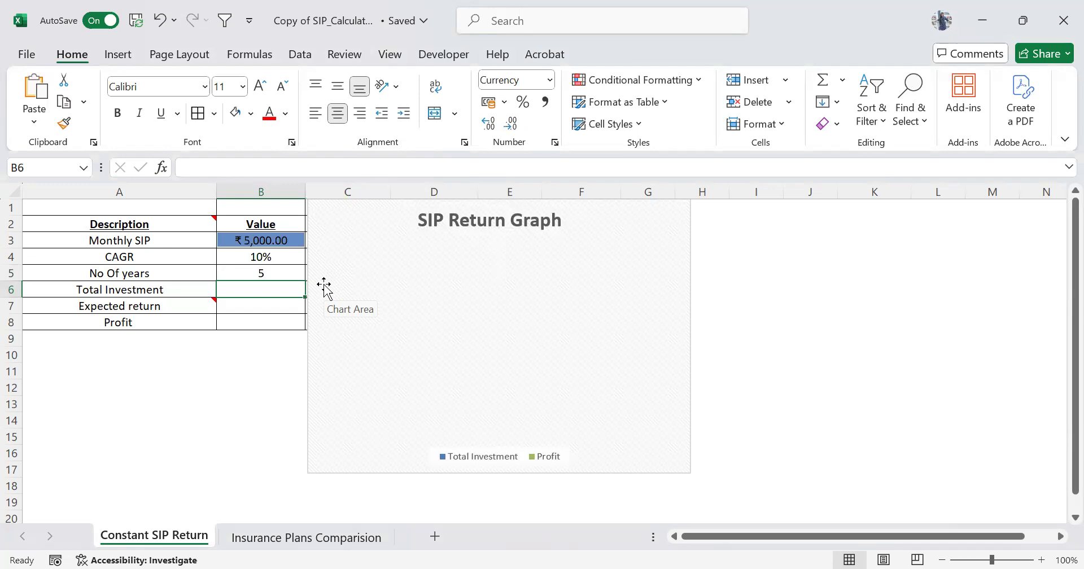
Calculate the Total Investment in B6 with the formula =(B3*12*B5).
type("=(")
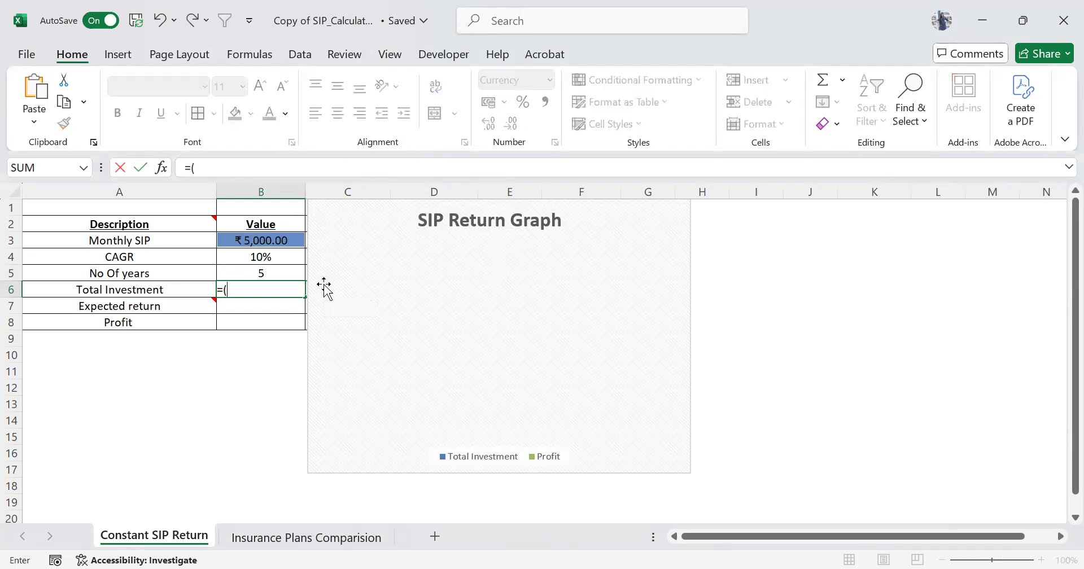
left_click(265, 241)
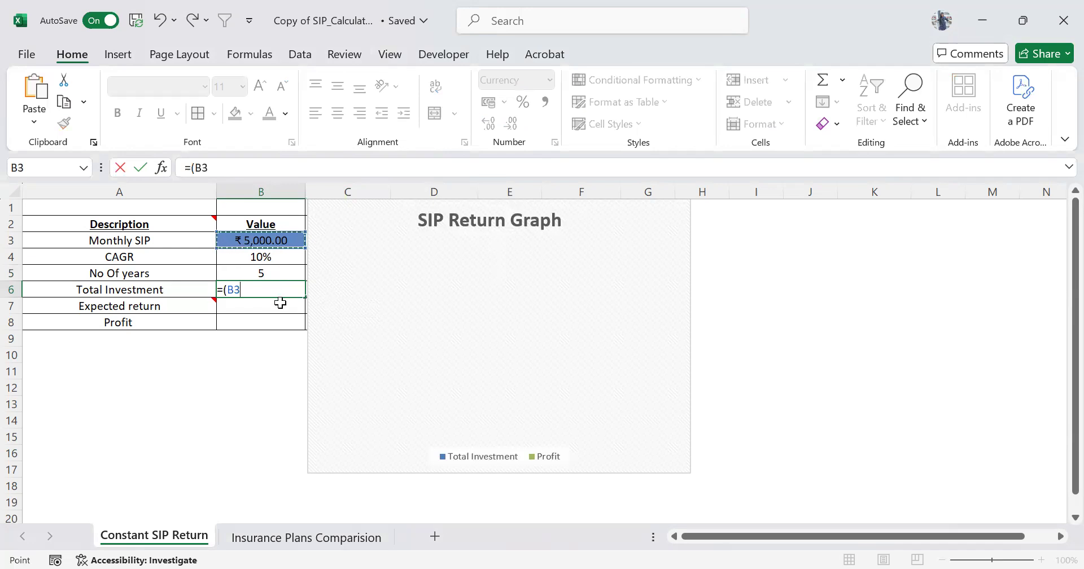
type("*12")
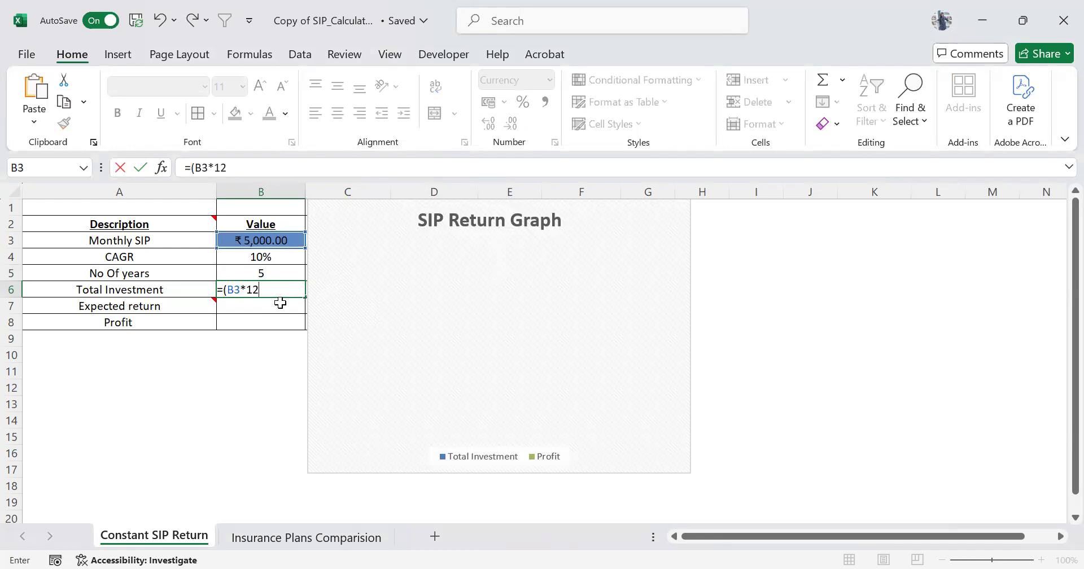
type("*")
left_click(276, 273)
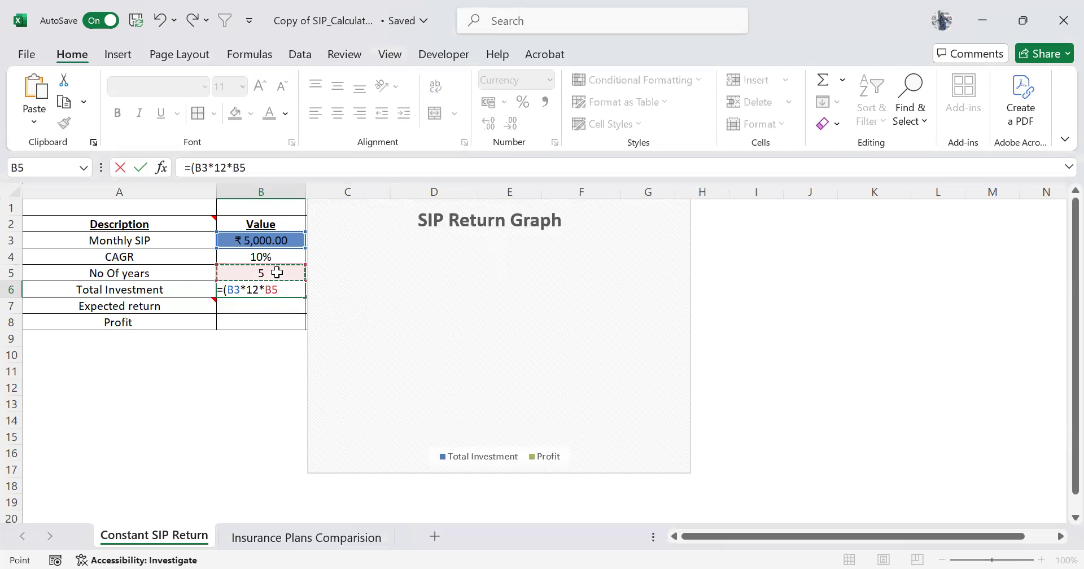
type(")")
key("Tab")
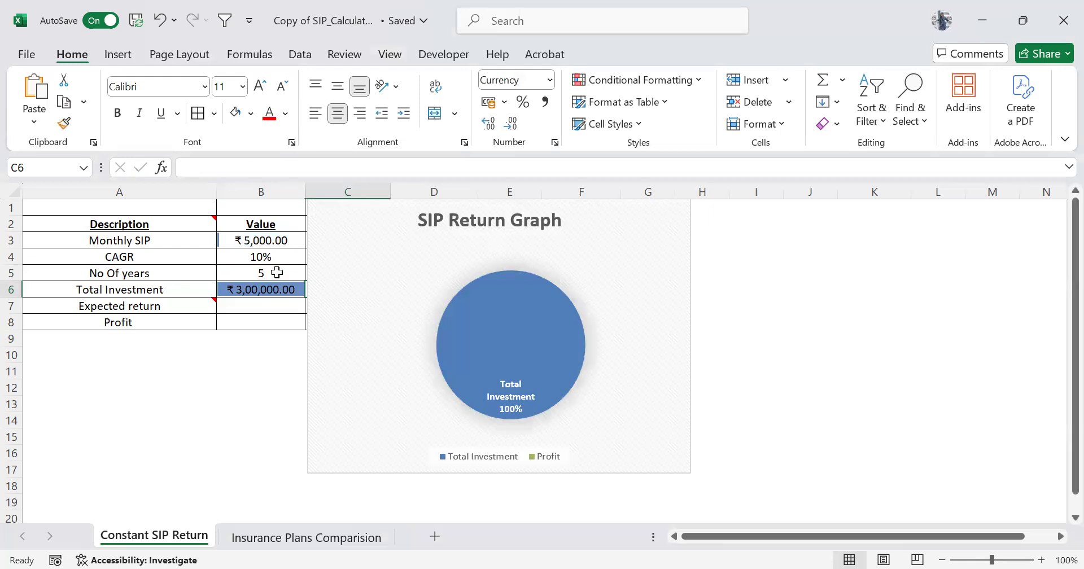
Begin an FV formula for the Expected return in B7, using B4/12 as the rate argument.
left_click(261, 307)
left_click(278, 236)
key("Down")
key("Down")
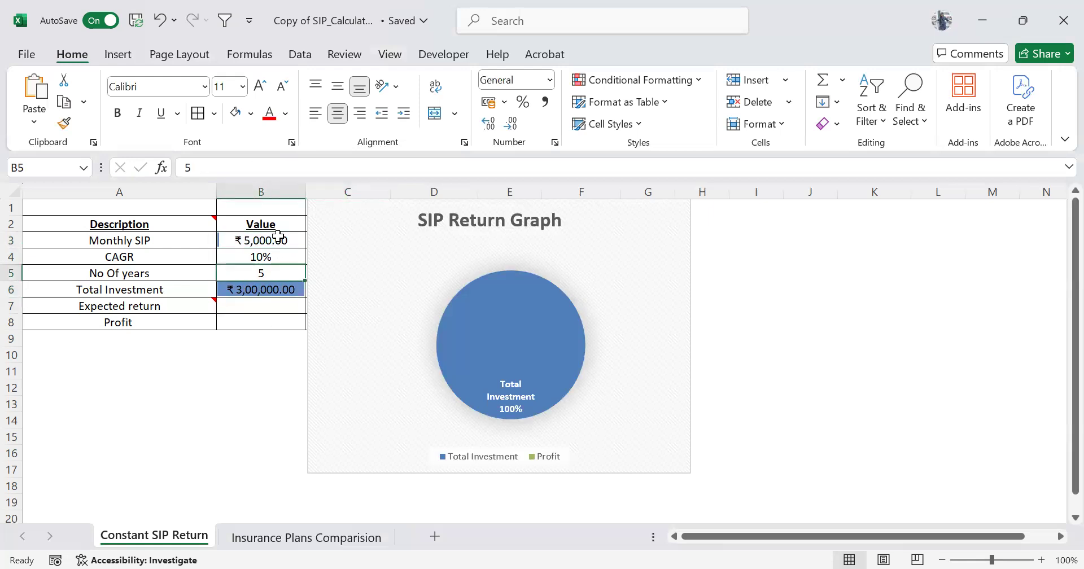
key("Down")
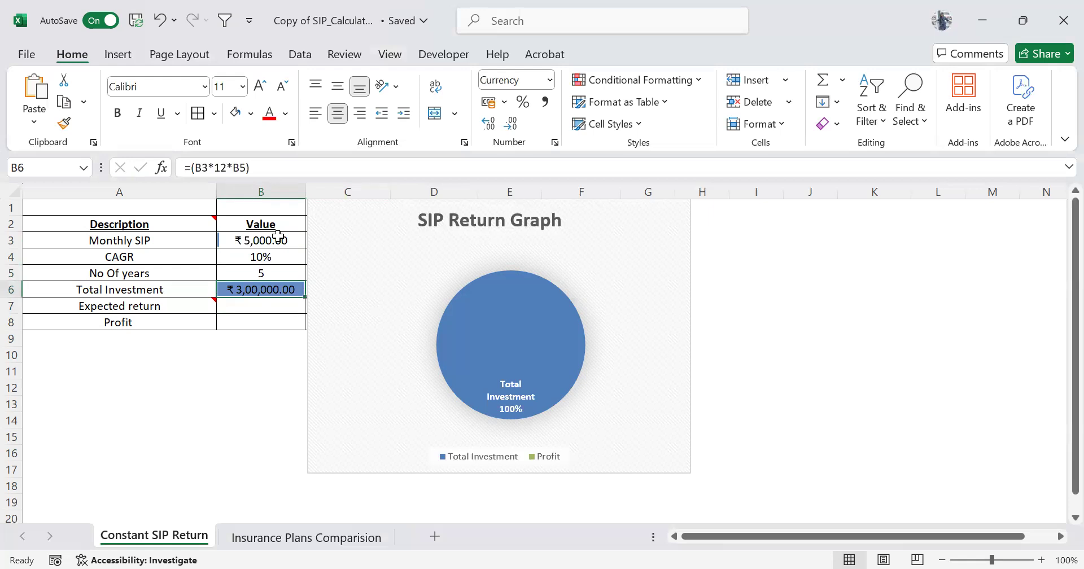
key("Down")
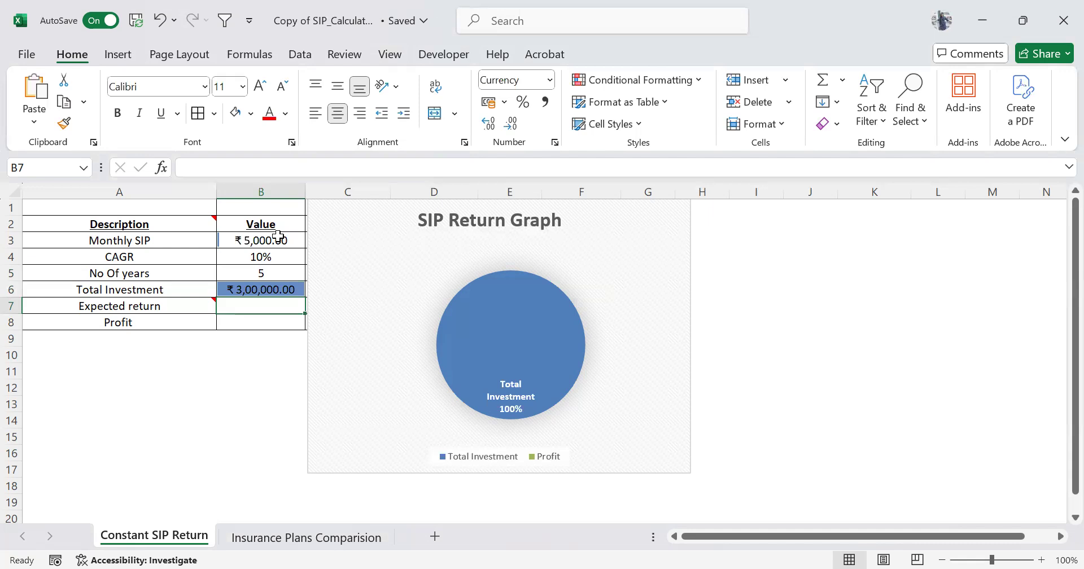
type("=")
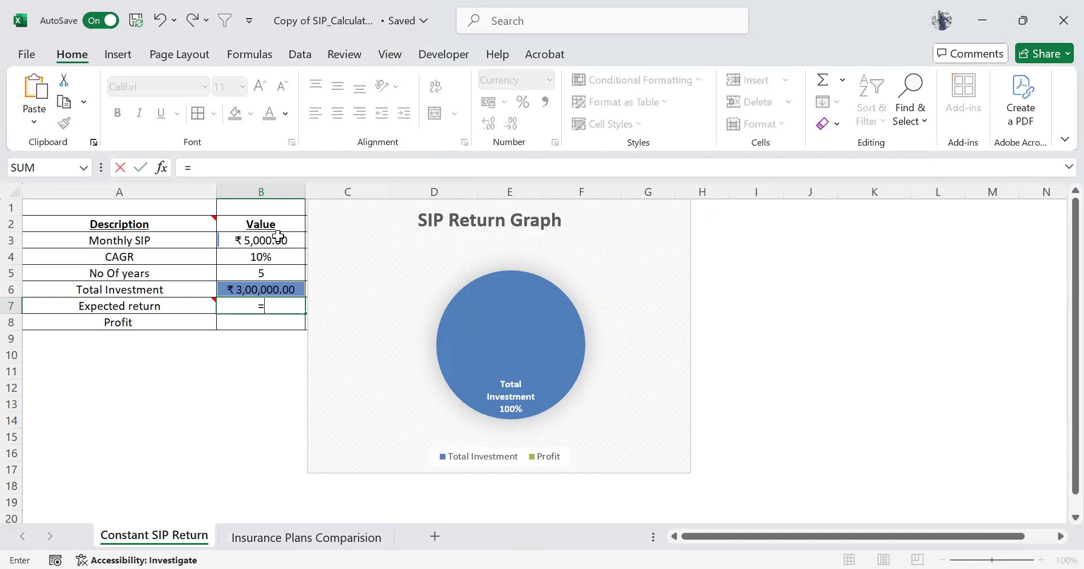
type("FV")
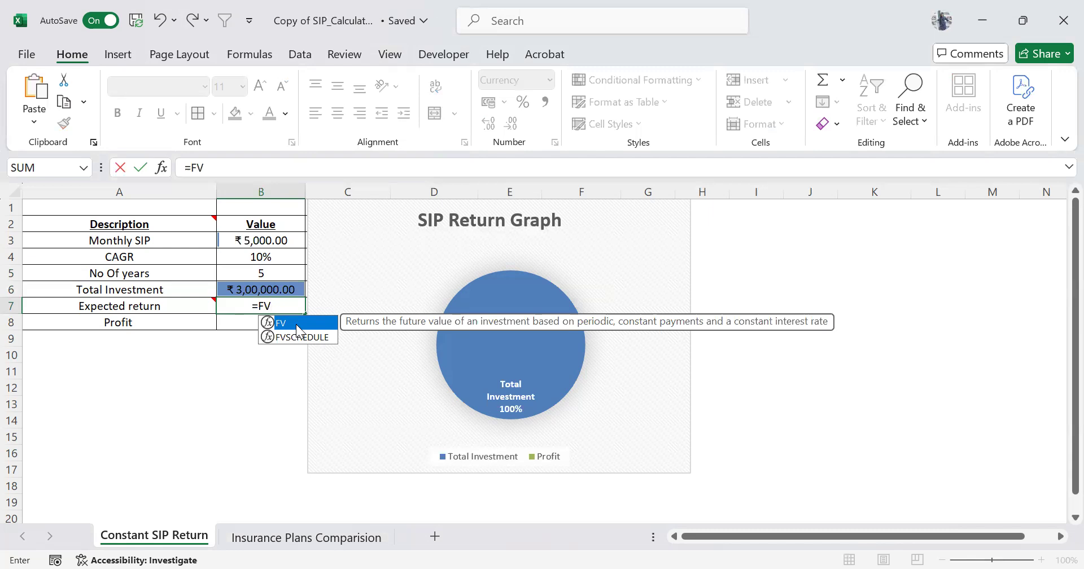
type("(")
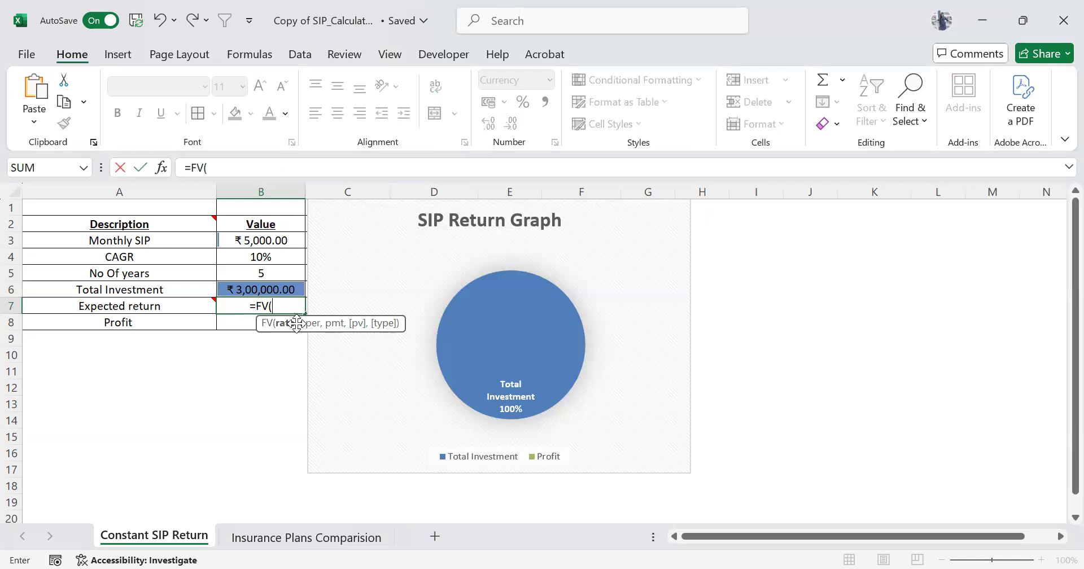
left_click(277, 259)
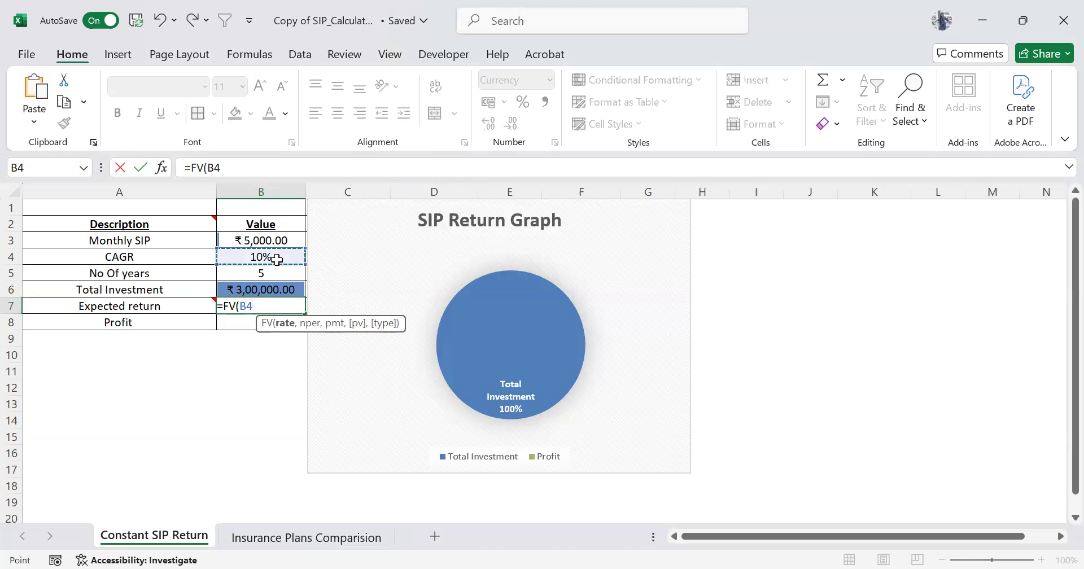
type("/")
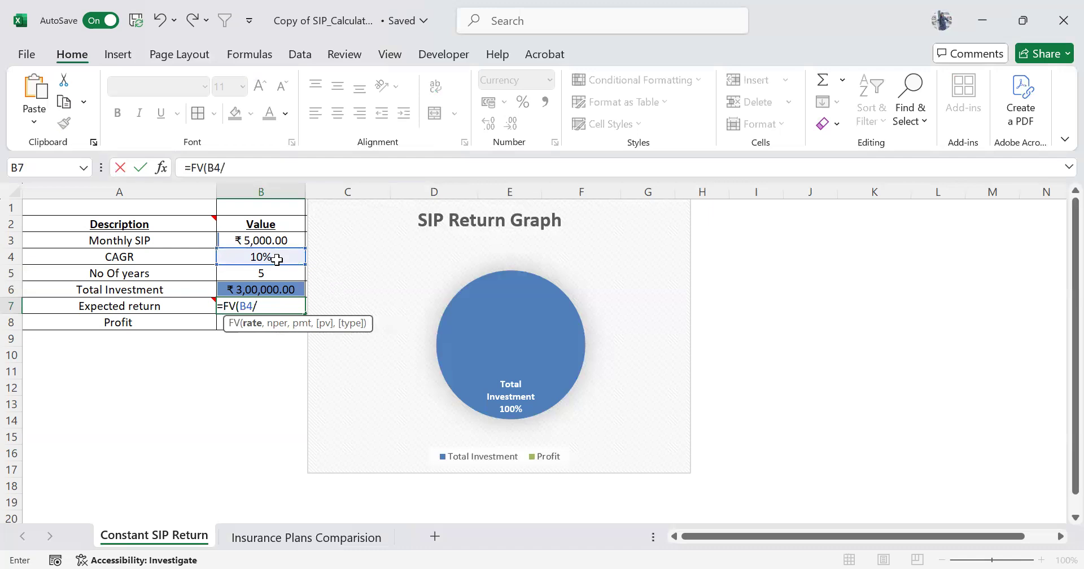
type("12")
type(",")
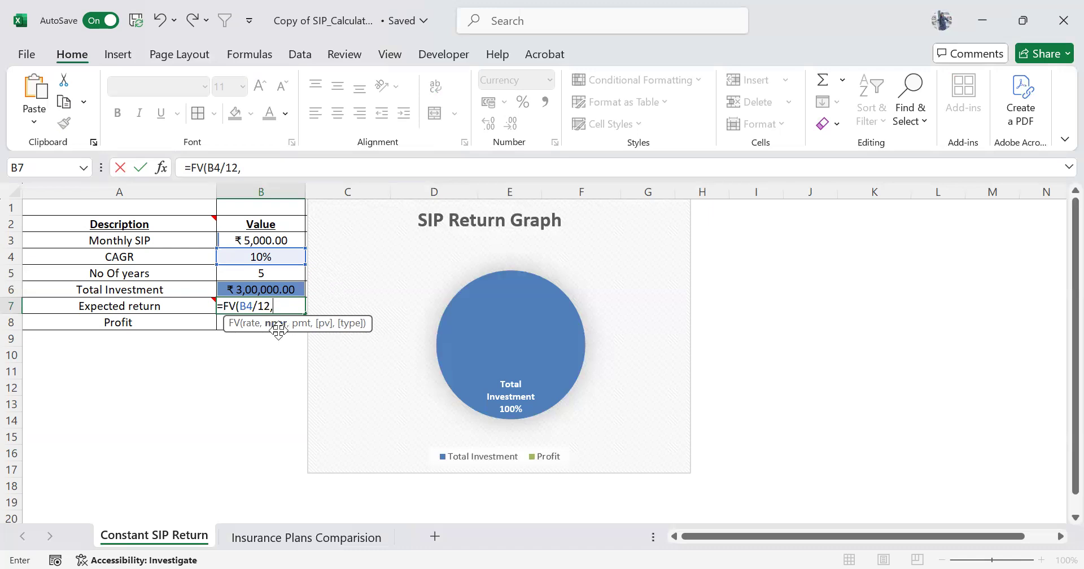
Complete the Expected return's FV formula with B5*12 as the number of periods and -B3 as the payment.
left_click(275, 271)
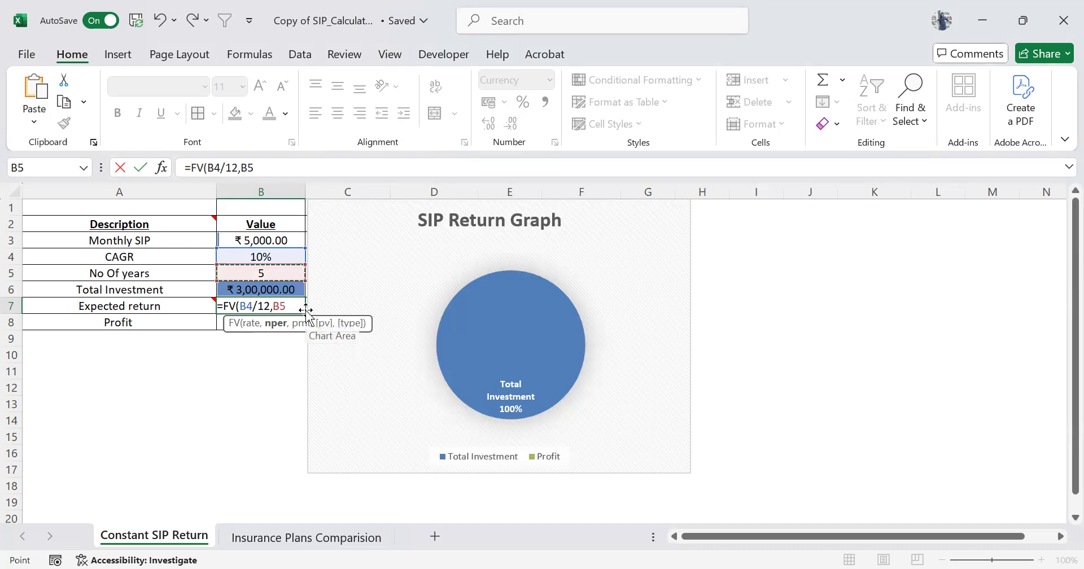
type("*12")
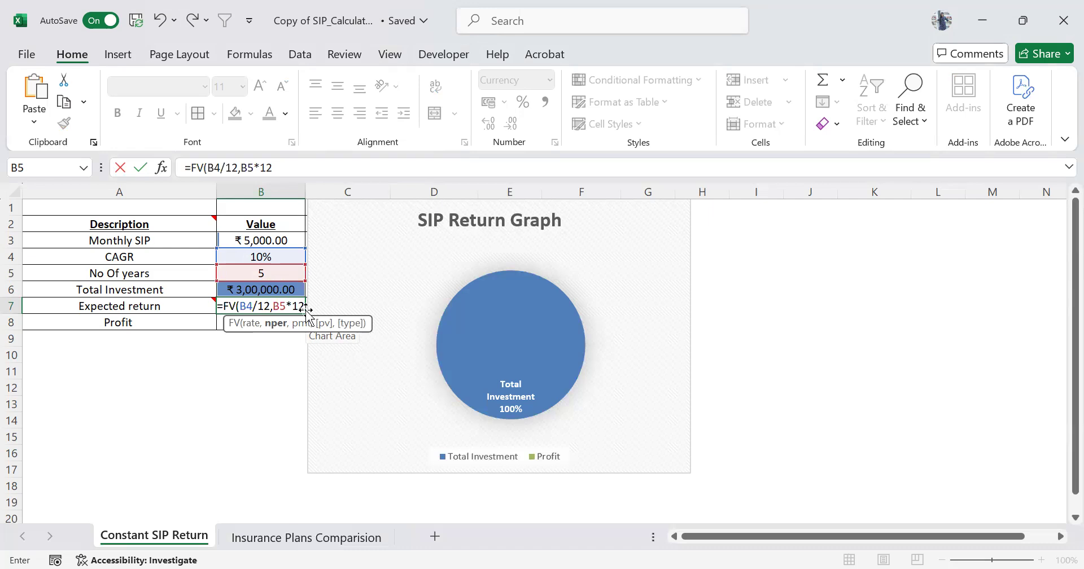
type(",-")
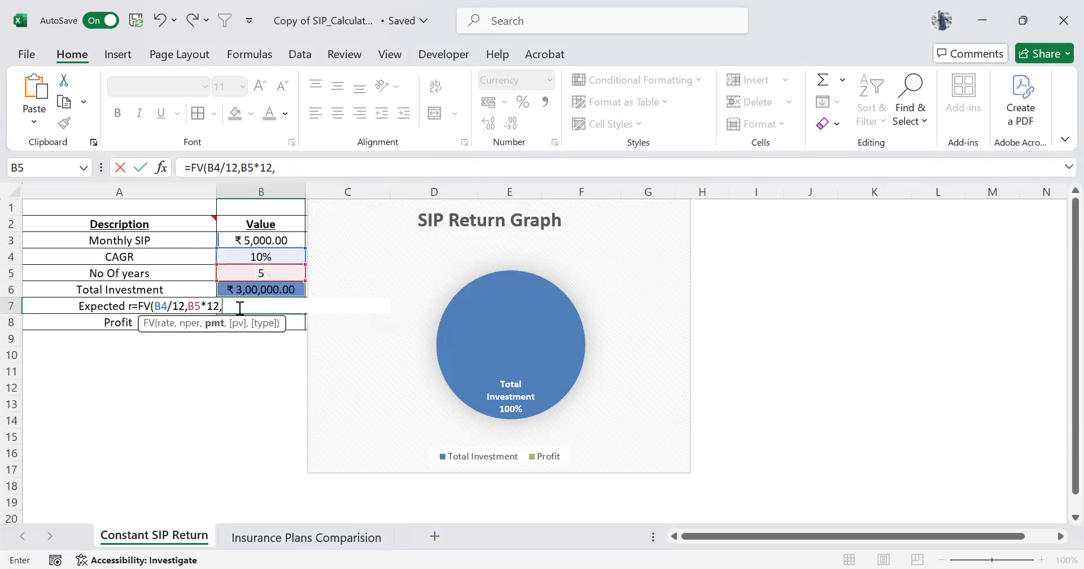
left_click(273, 240)
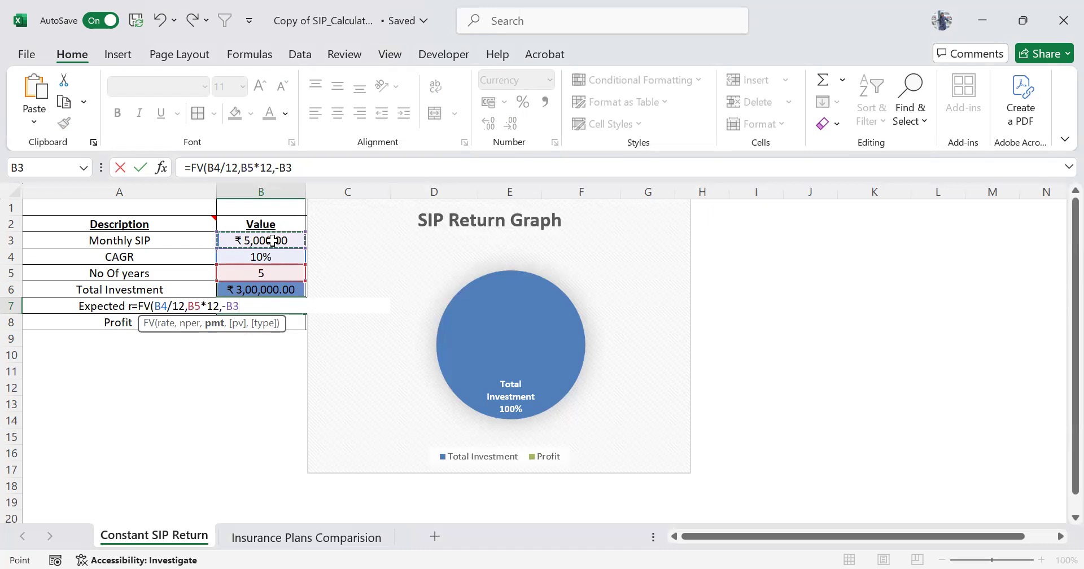
type(")")
key("Tab")
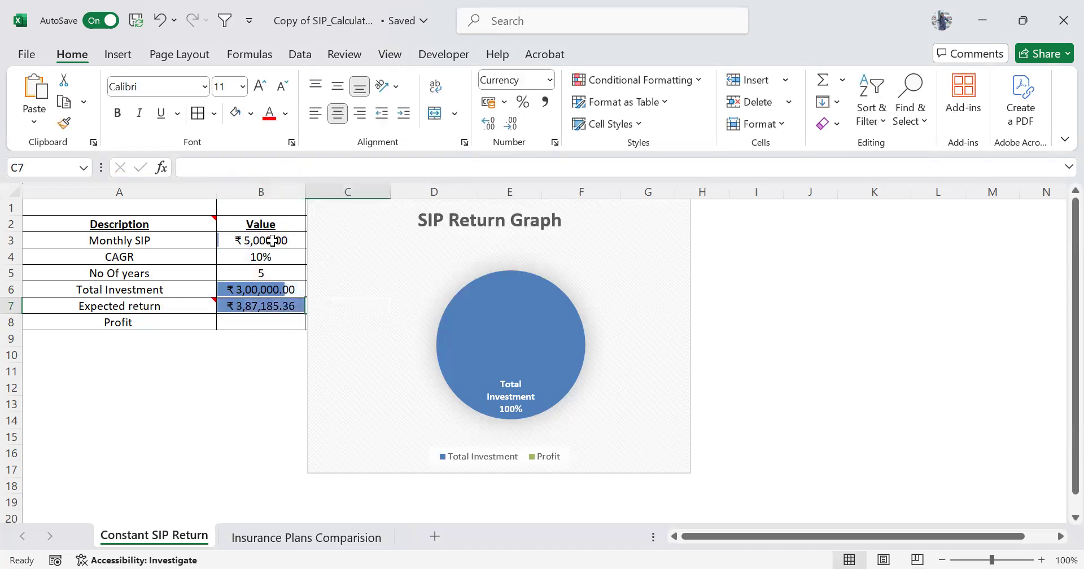
Calculate the Profit in B8 with the formula =(B7-B6).
key("Left")
key("Right")
left_click(248, 326)
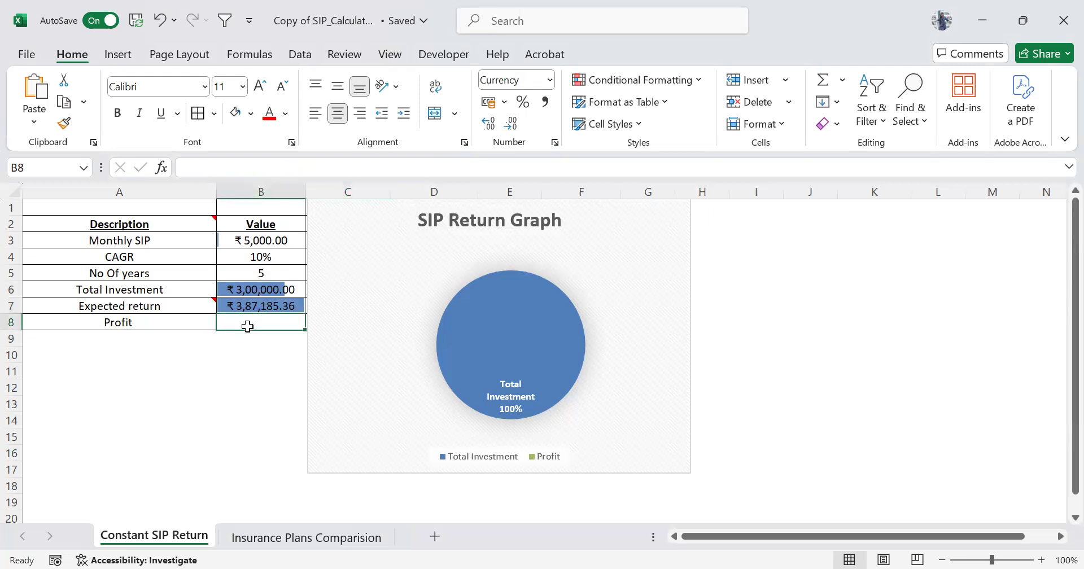
type("=")
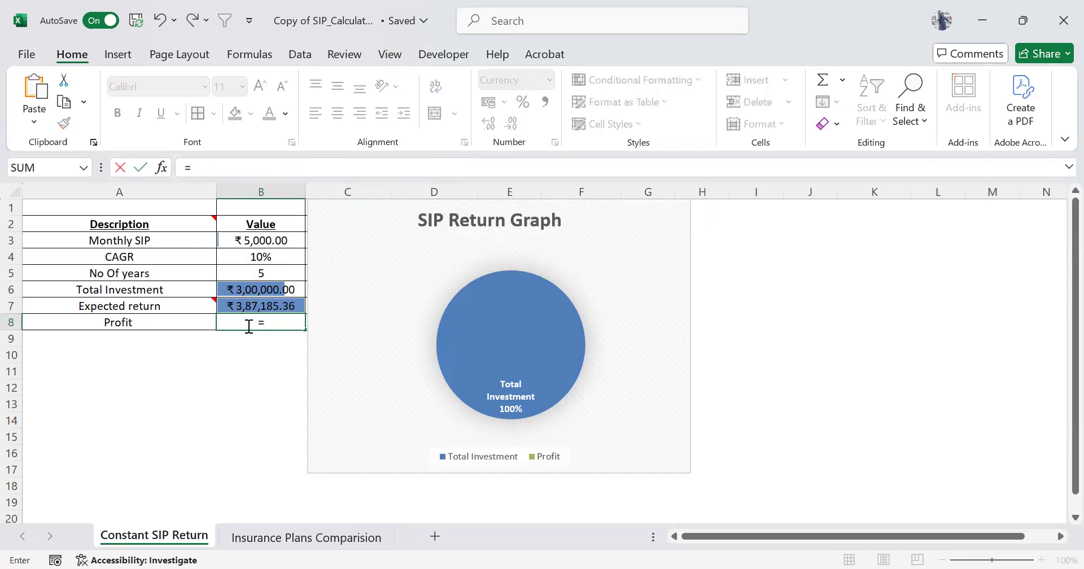
type("(")
left_click(264, 305)
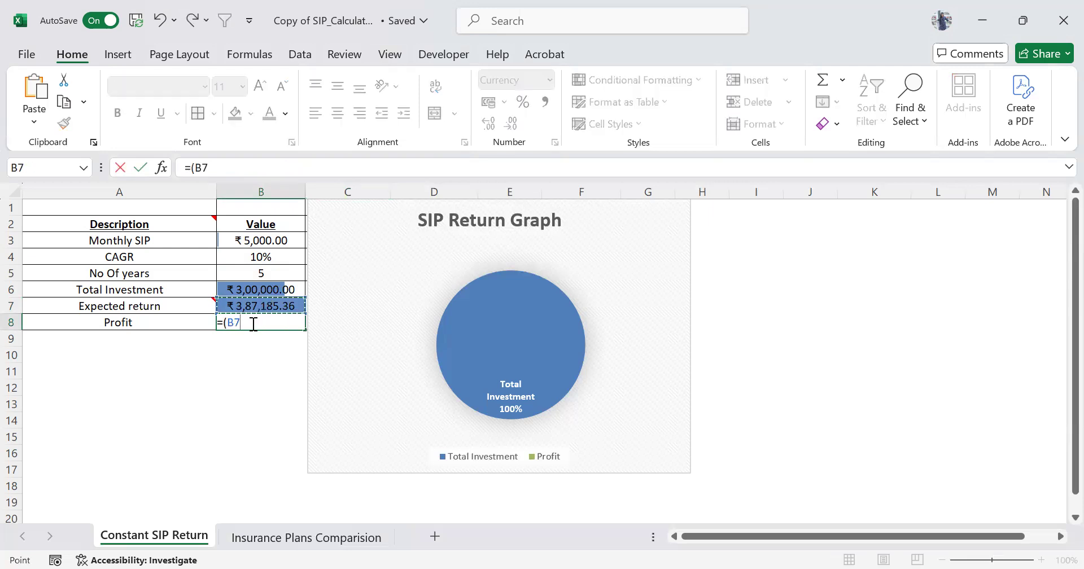
type("-")
left_click(265, 281)
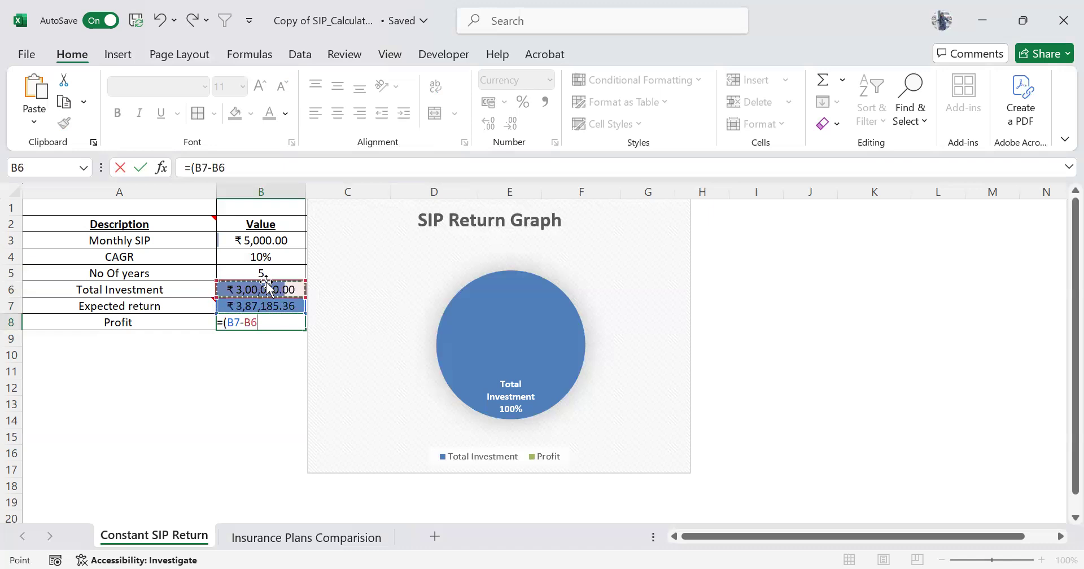
type(")")
key("Tab")
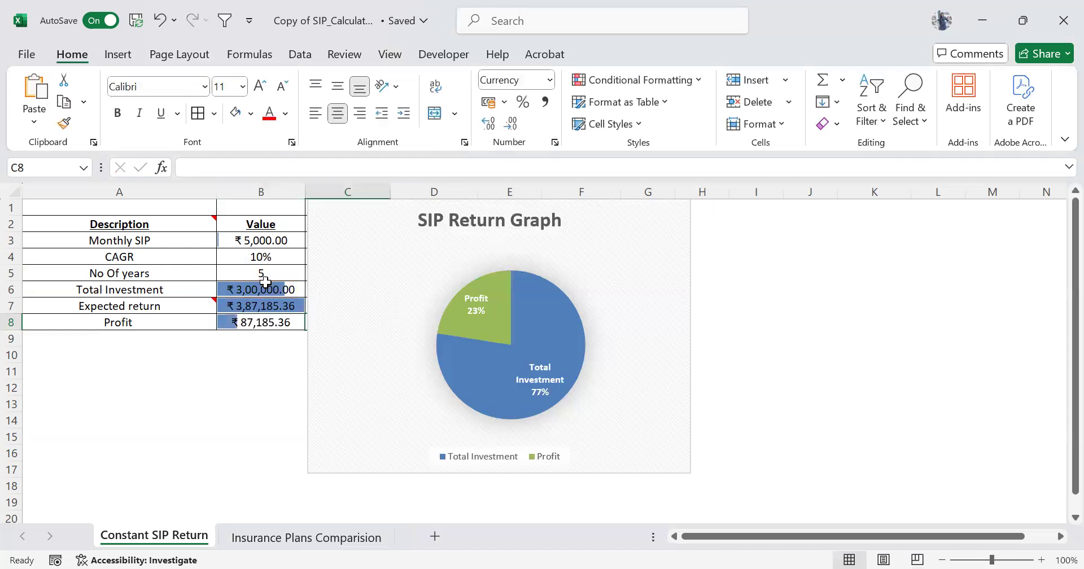
Review the inputs and formulas in the Value column from Monthly SIP through Profit.
left_click(259, 323)
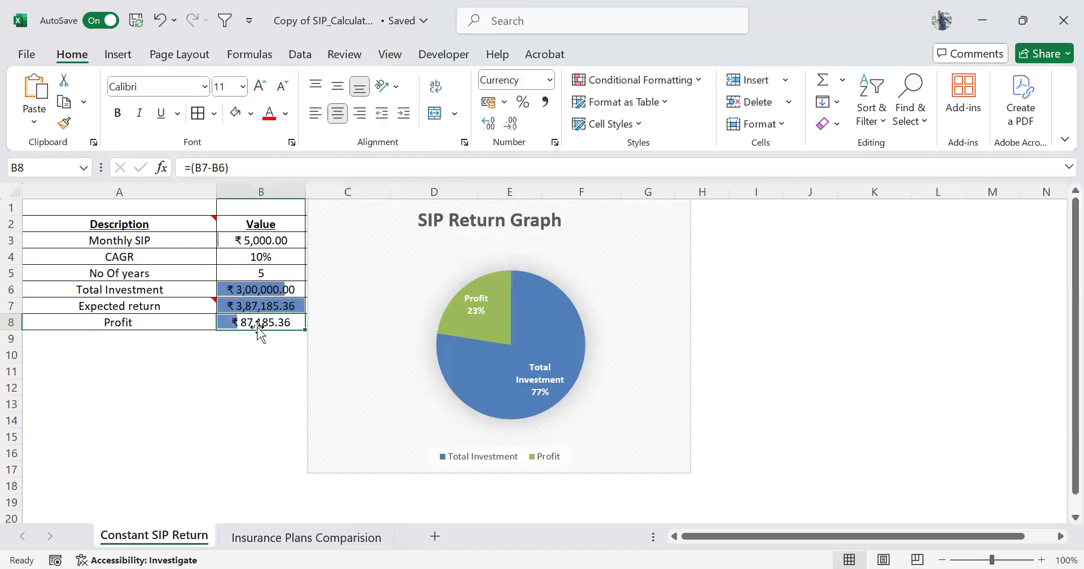
left_click(276, 241)
key("Down")
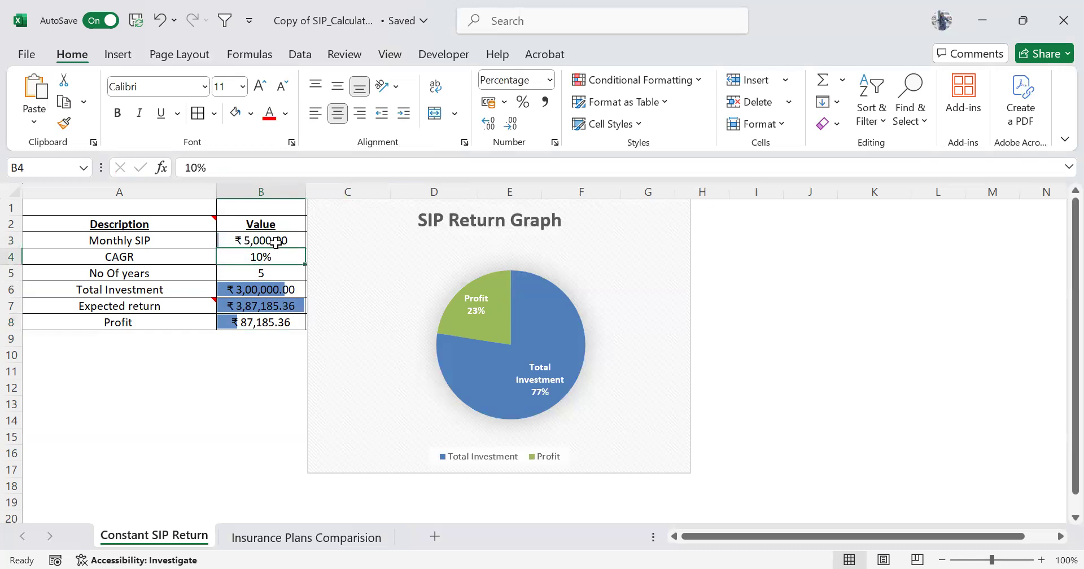
key("Down")
key("Down")
key("Down")
key("Down")
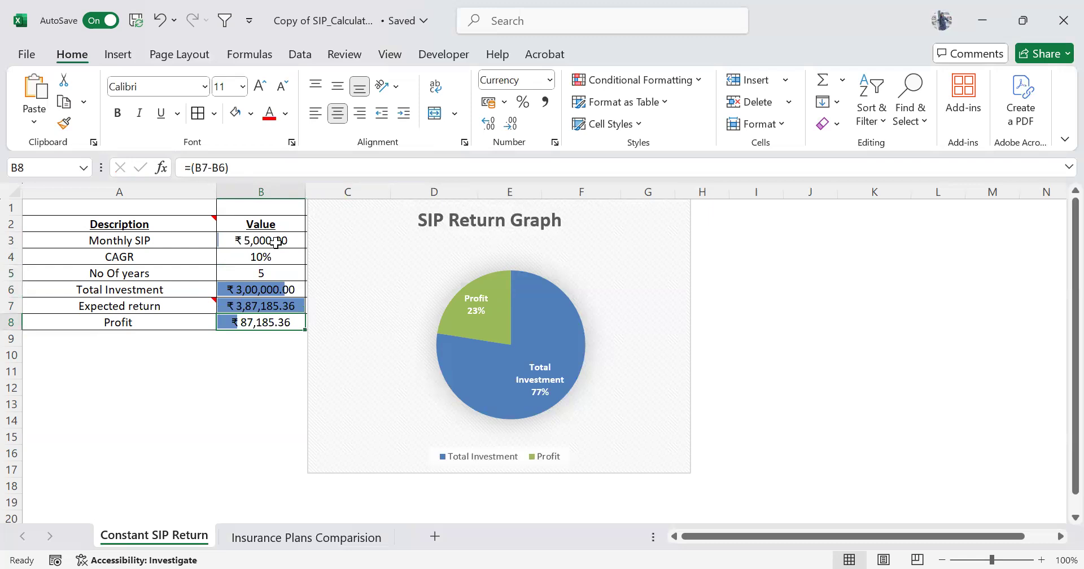
key("Up")
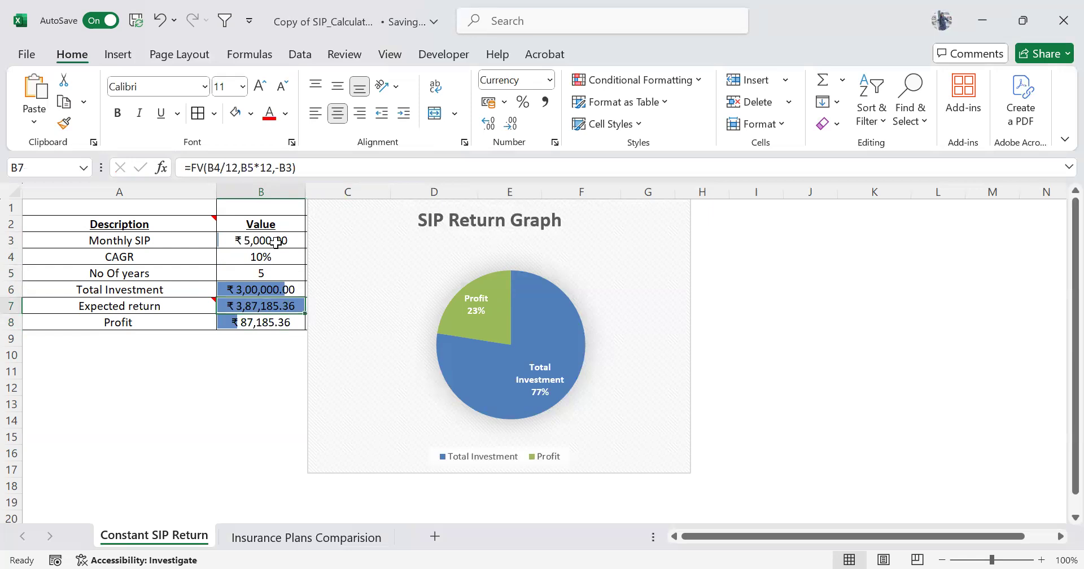
Set the No Of years in B5 to 10.
key("Up")
key("Up")
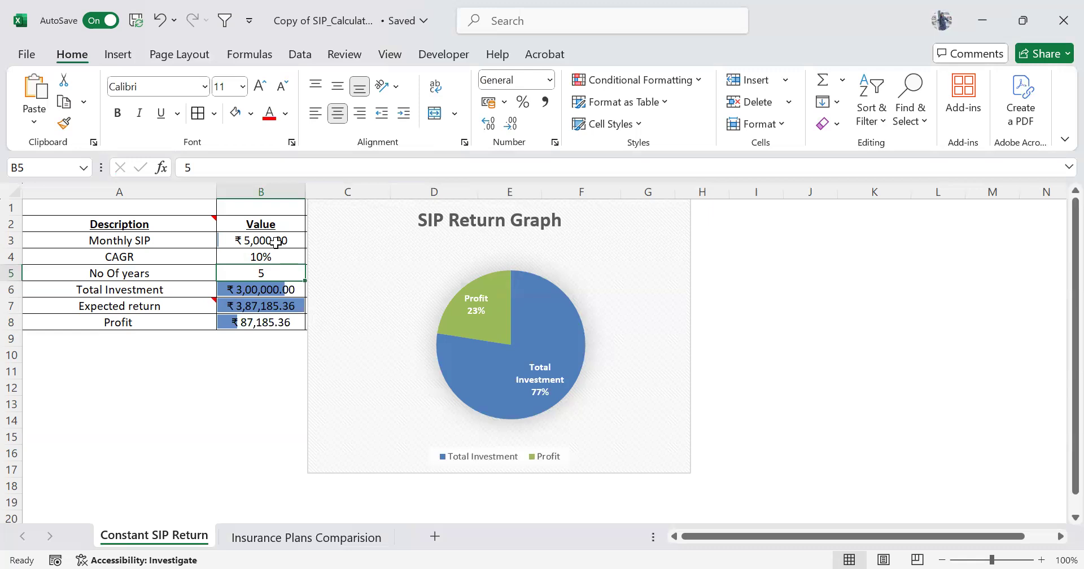
type("10")
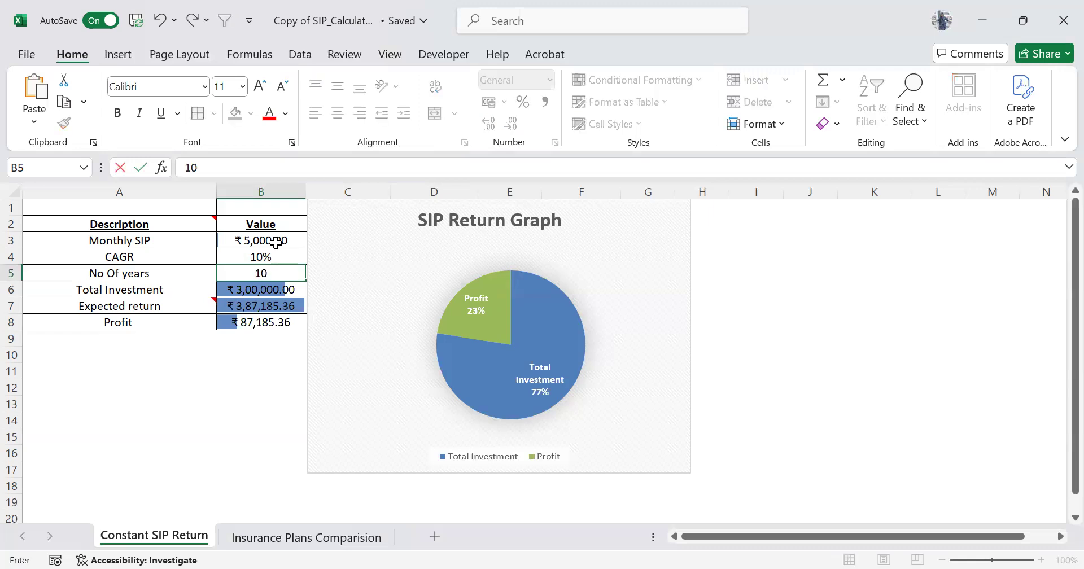
key("Tab")
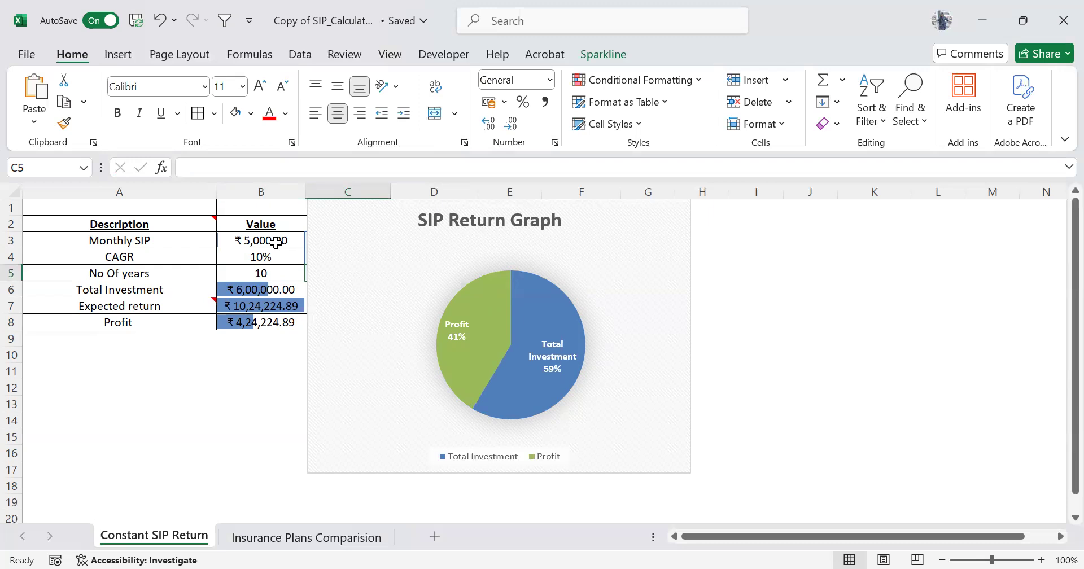
Change the No Of years in B5 to 15.
key("Left")
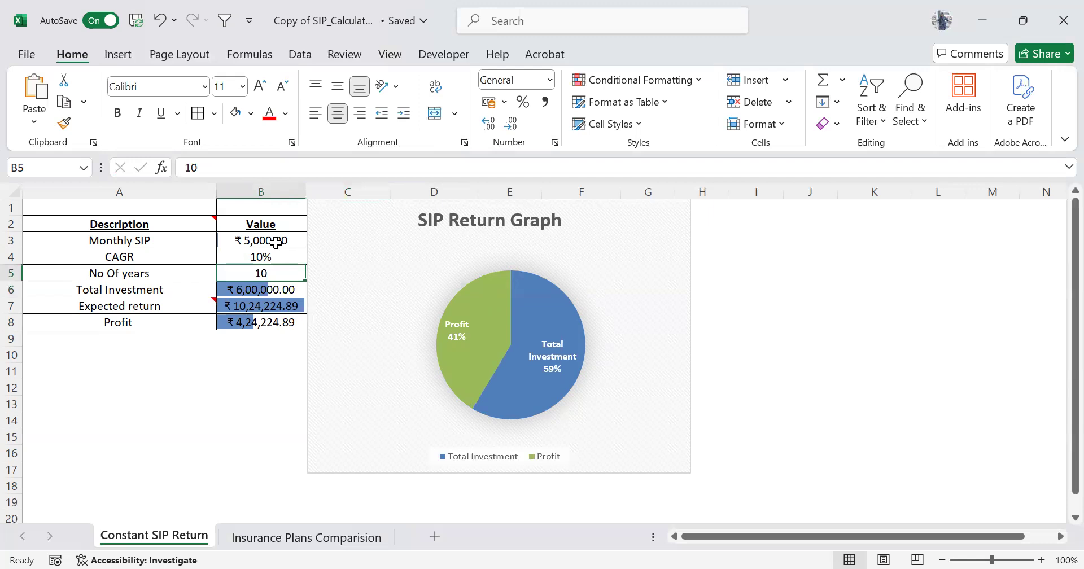
type("15")
key("Right")
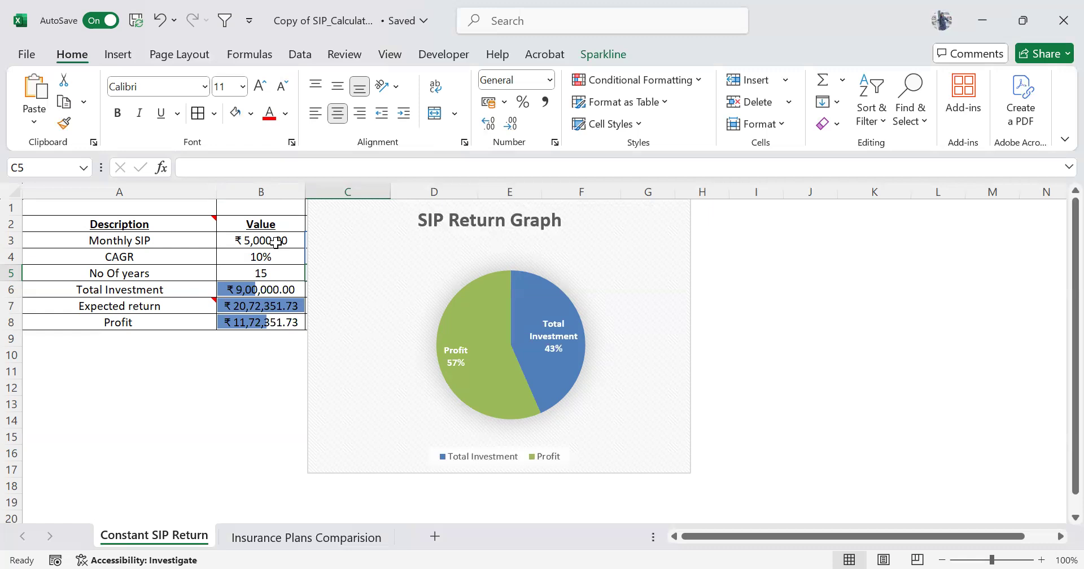
Set the investment duration in B5 to 20 years.
left_click(254, 275)
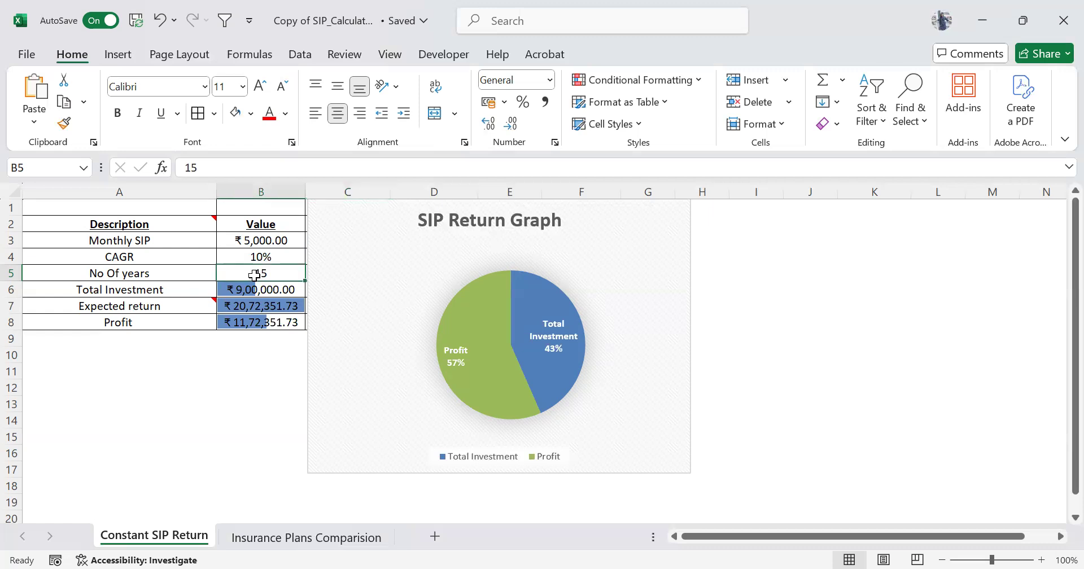
type("20")
key("Tab")
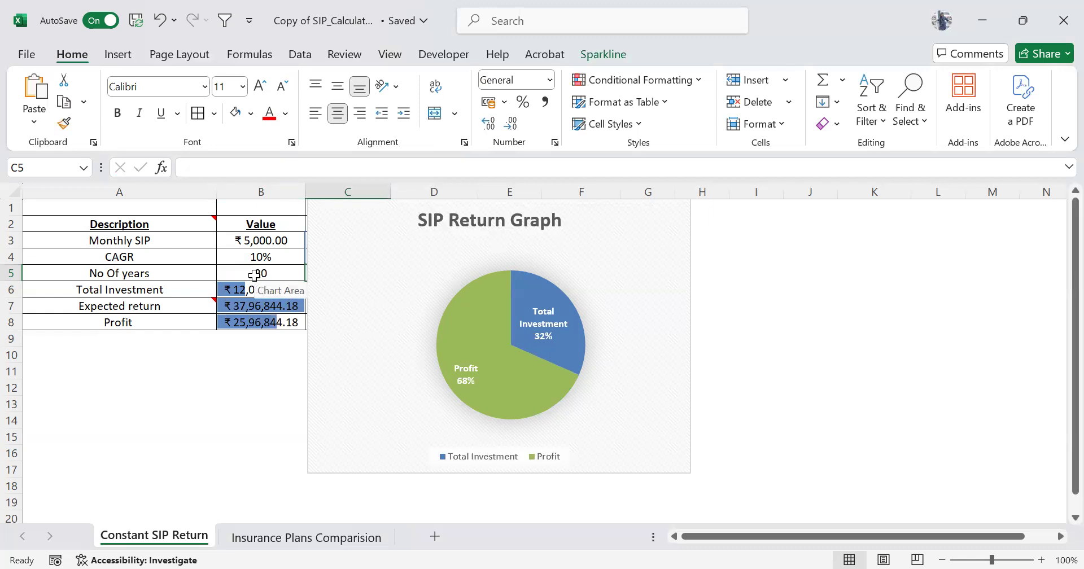
Examine the profit share in the SIP Return Graph together with the Monthly SIP, CAGR and No Of years inputs.
left_click(254, 275)
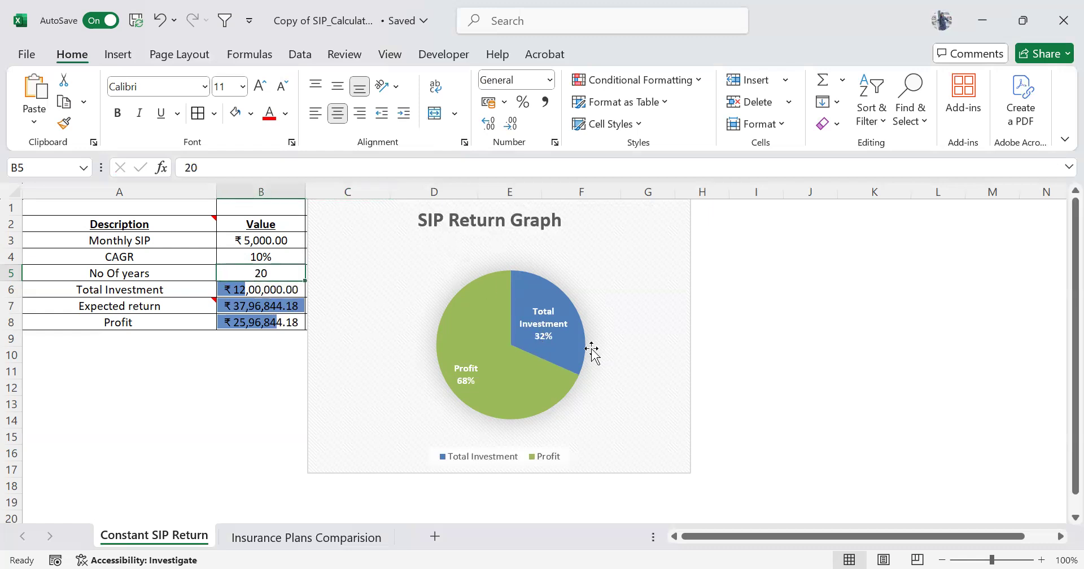
mouse_move(554, 395)
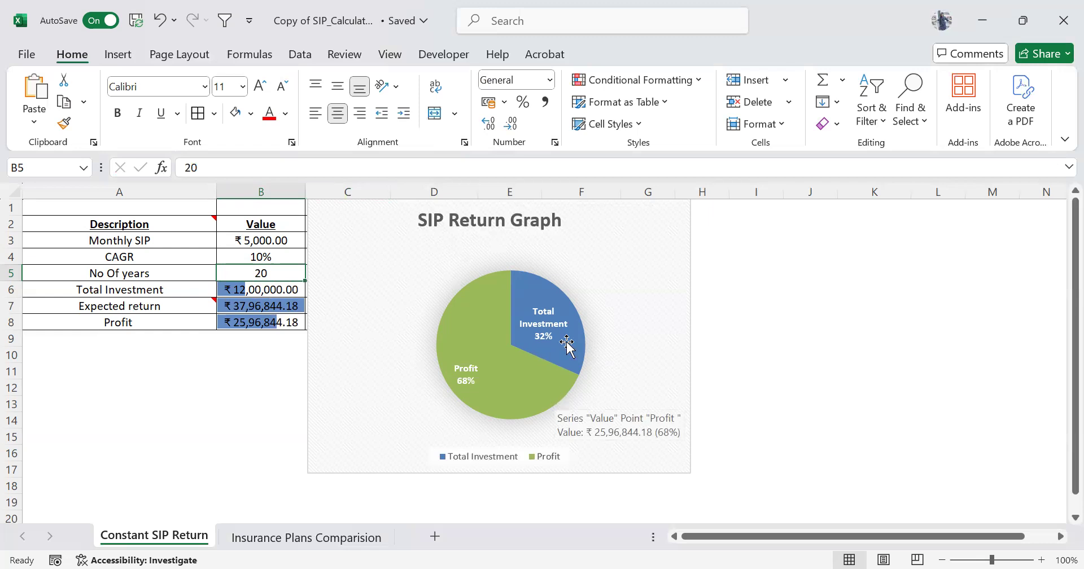
left_click(279, 257)
key("Up")
key("Down")
key("Down")
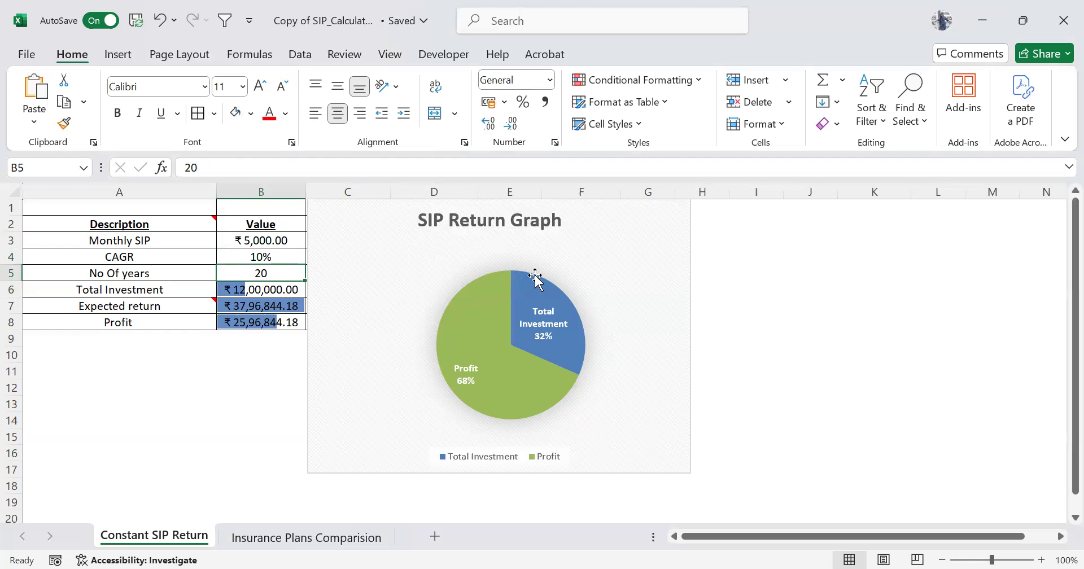
left_click(604, 262)
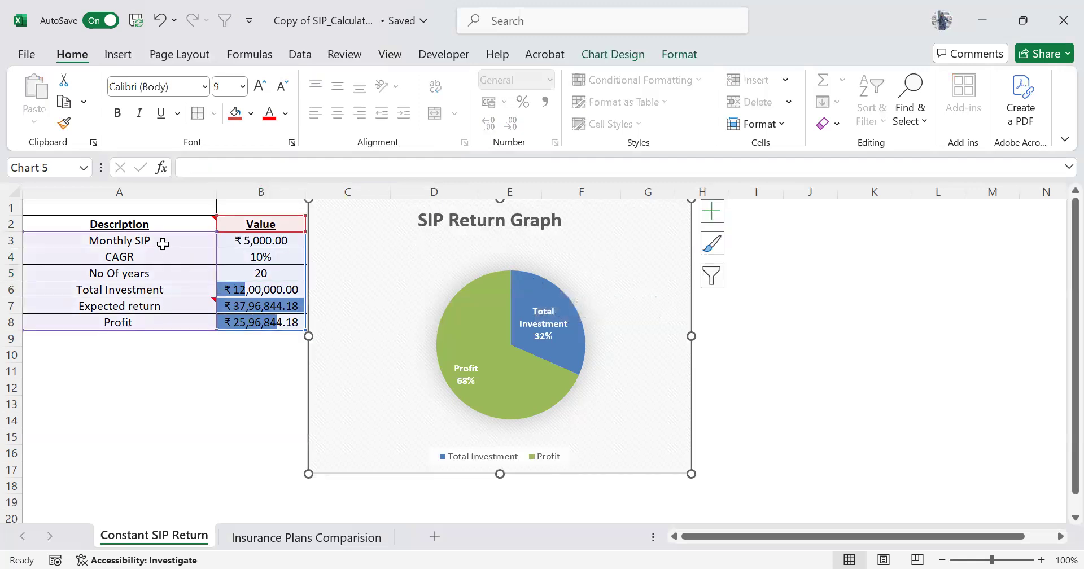
Insert a pie chart of the calculator table A2:B8, from the Description and Value headers through Profit, using Quick Analysis.
left_click(162, 242)
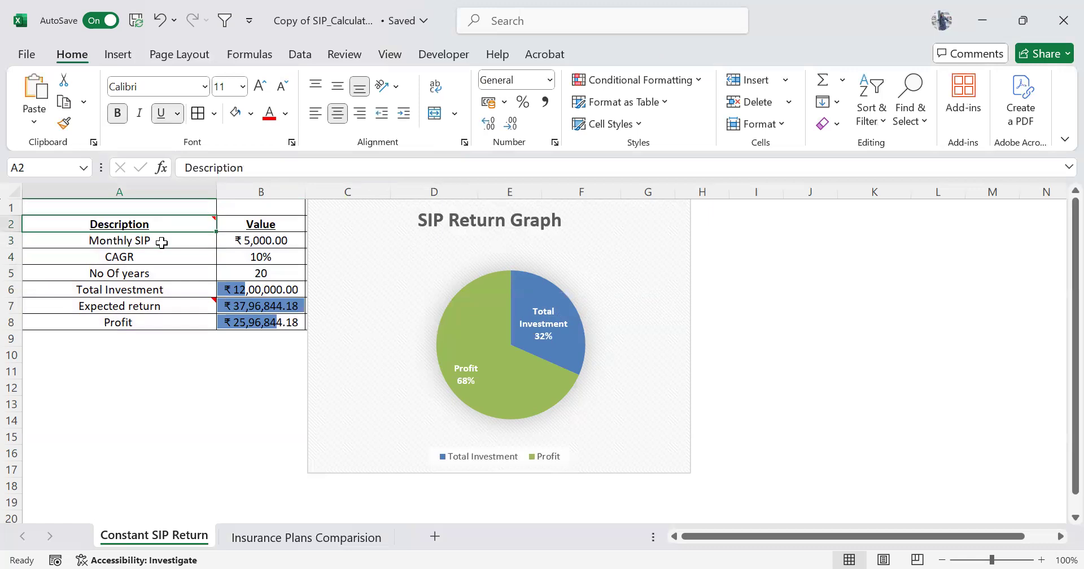
key("shift+Right")
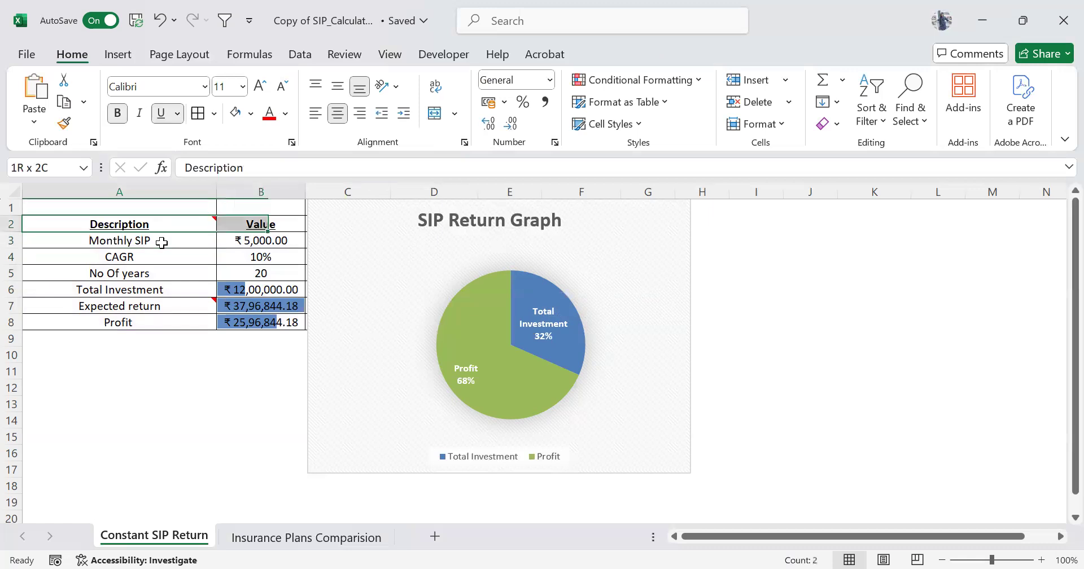
key("shift+Down")
key("shift+Down")
key("shift+Down")
key("shift+Down")
key("shift+Down")
key("shift+Down")
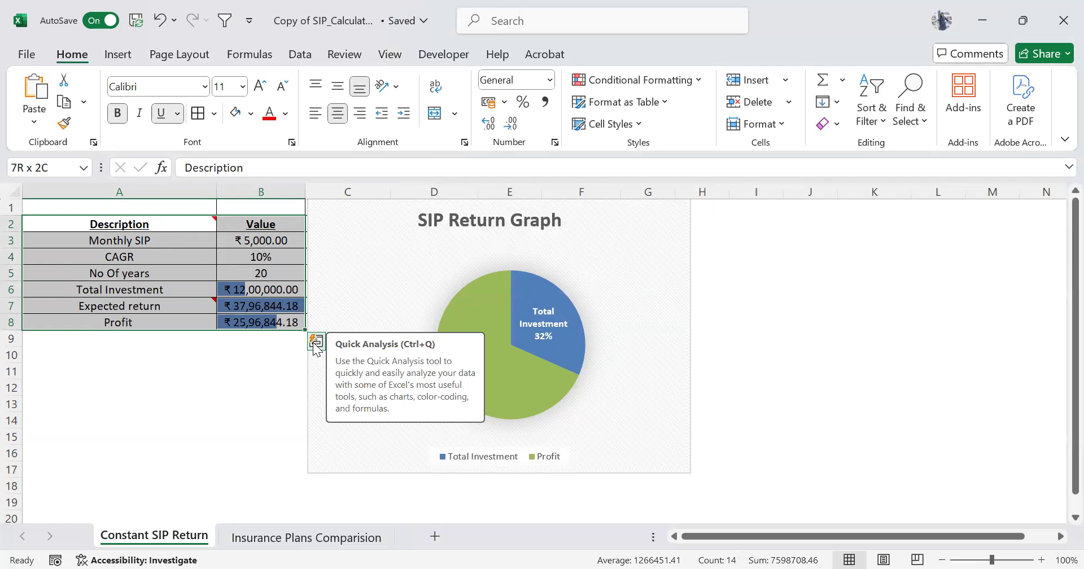
left_click(316, 342)
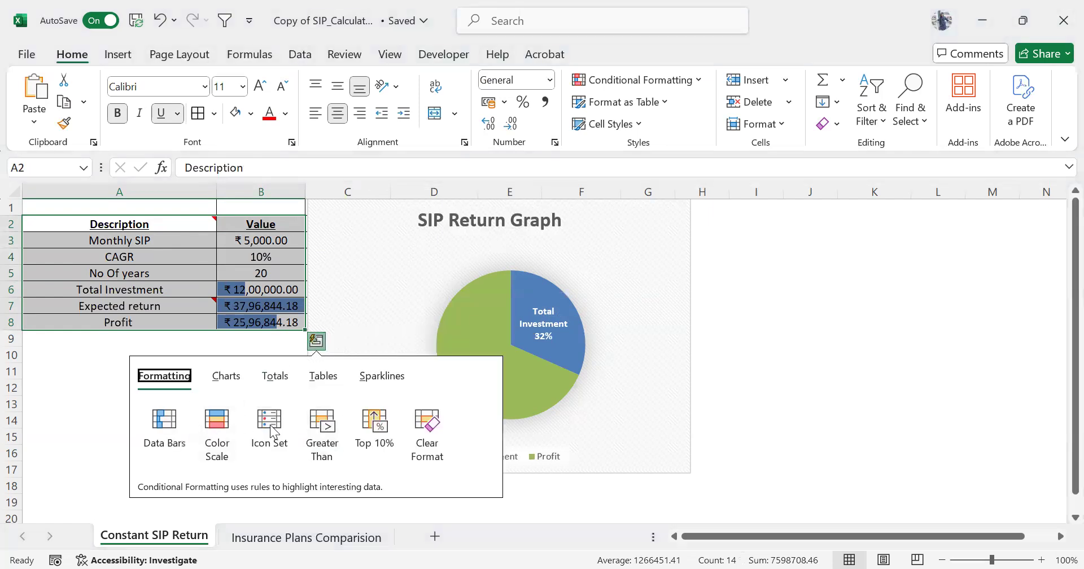
left_click(233, 378)
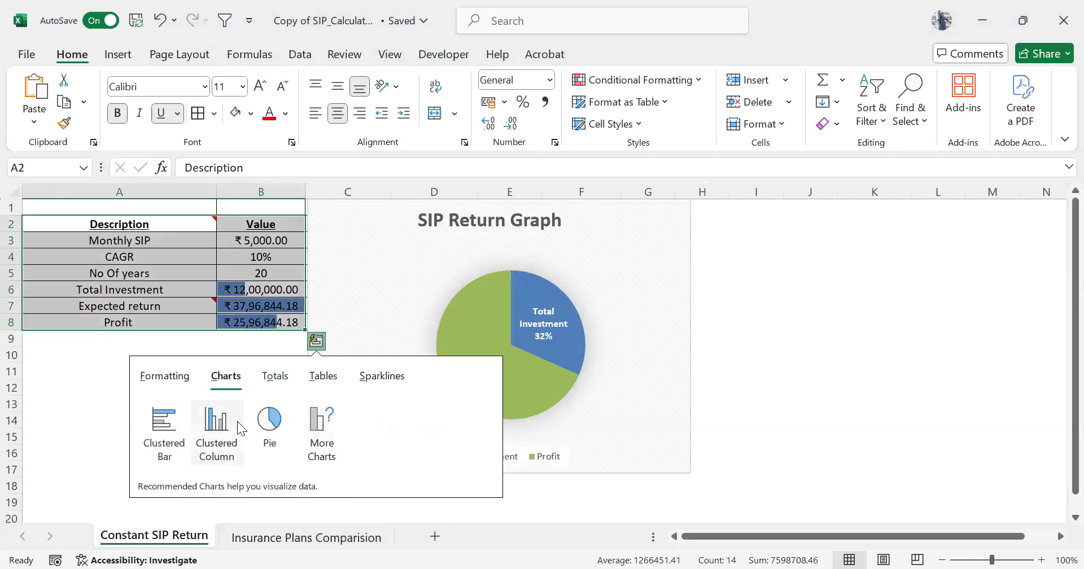
mouse_move(256, 437)
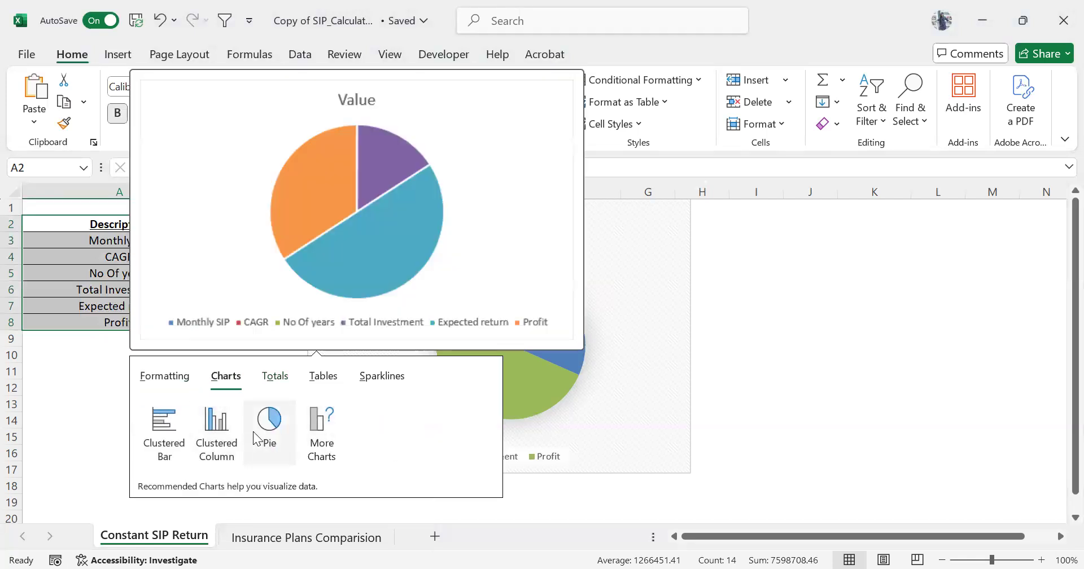
left_click(257, 438)
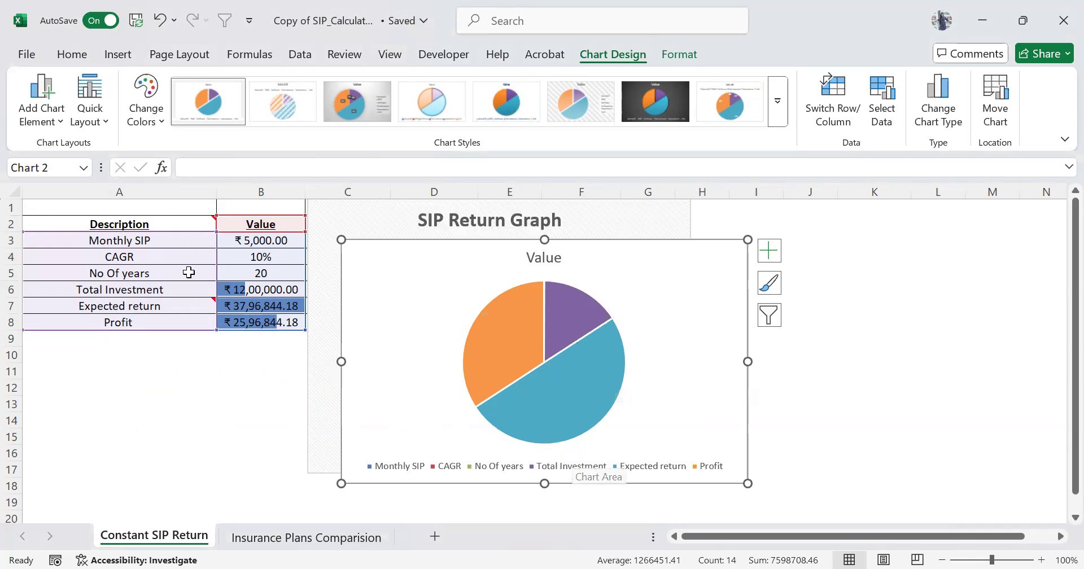
Filter the new pie chart's categories to show only Total Investment and Profit.
left_click(770, 314)
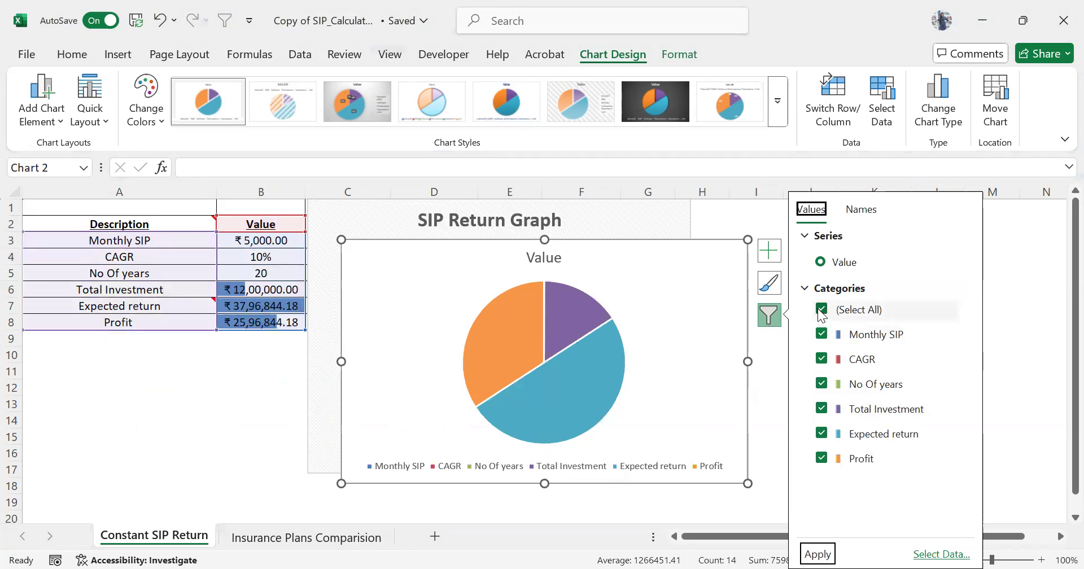
left_click(822, 310)
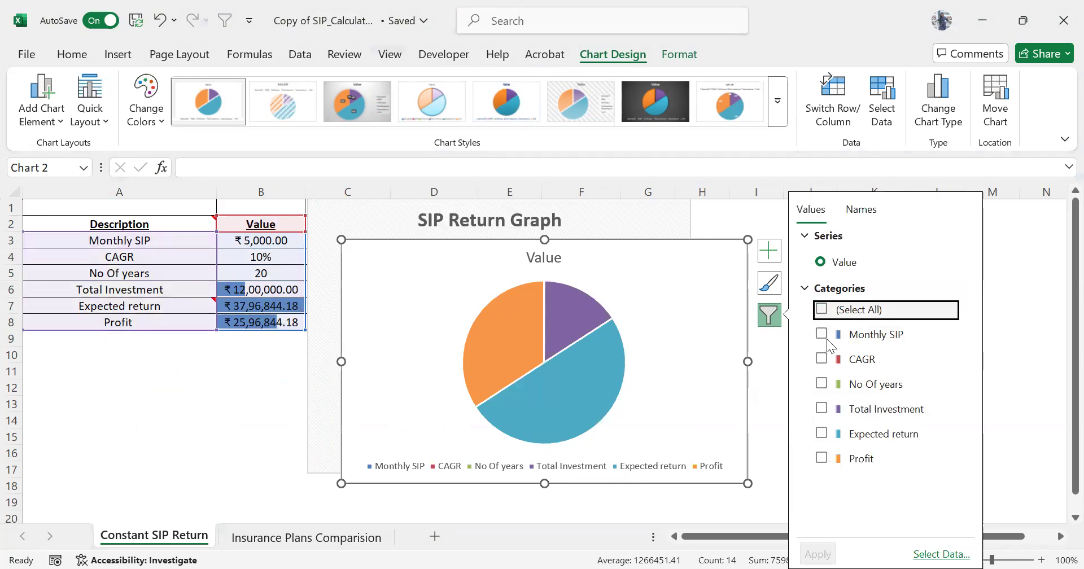
left_click(821, 458)
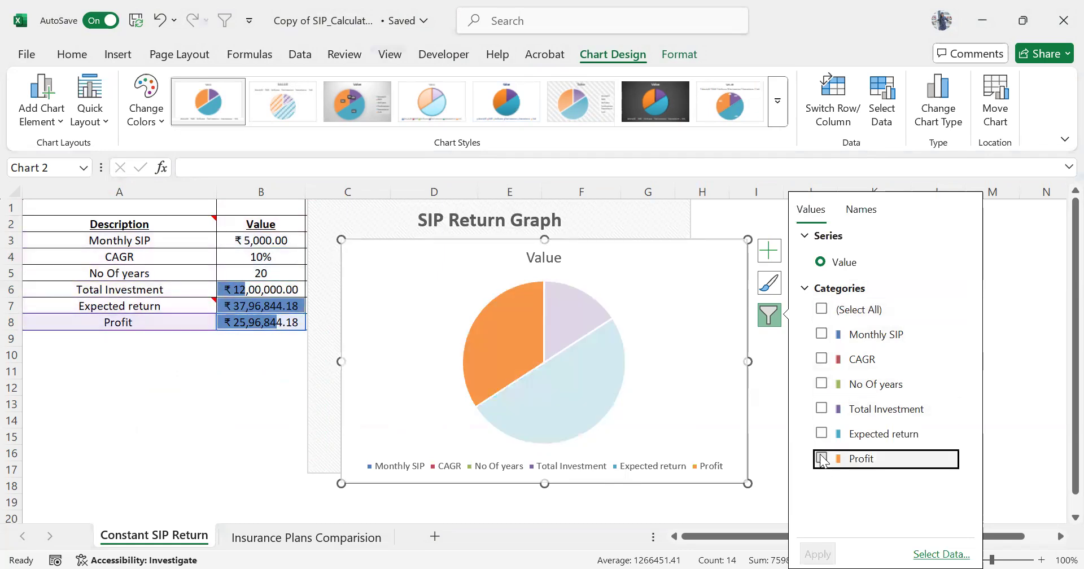
left_click(822, 409)
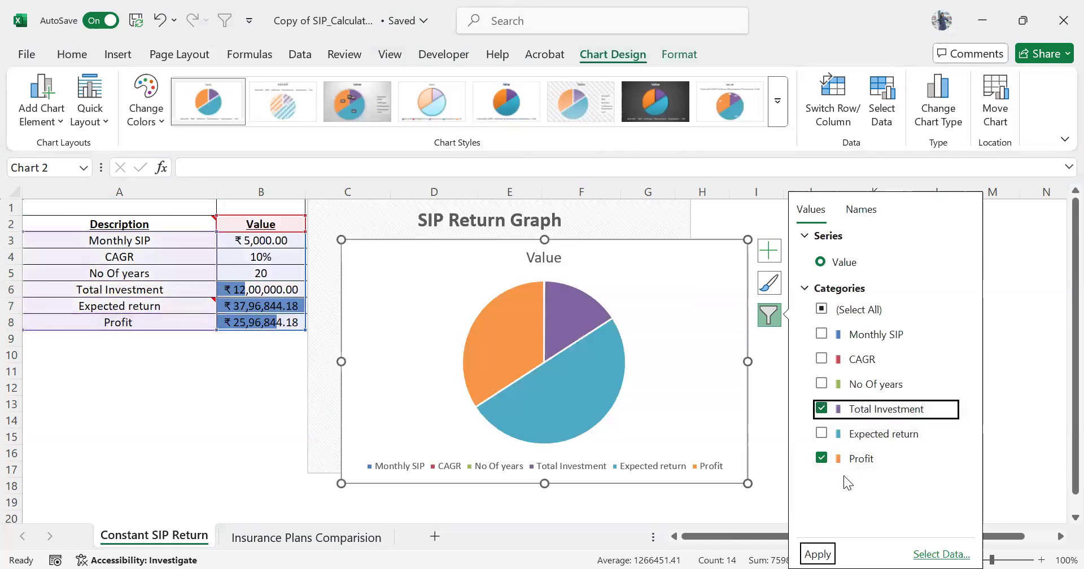
left_click(817, 553)
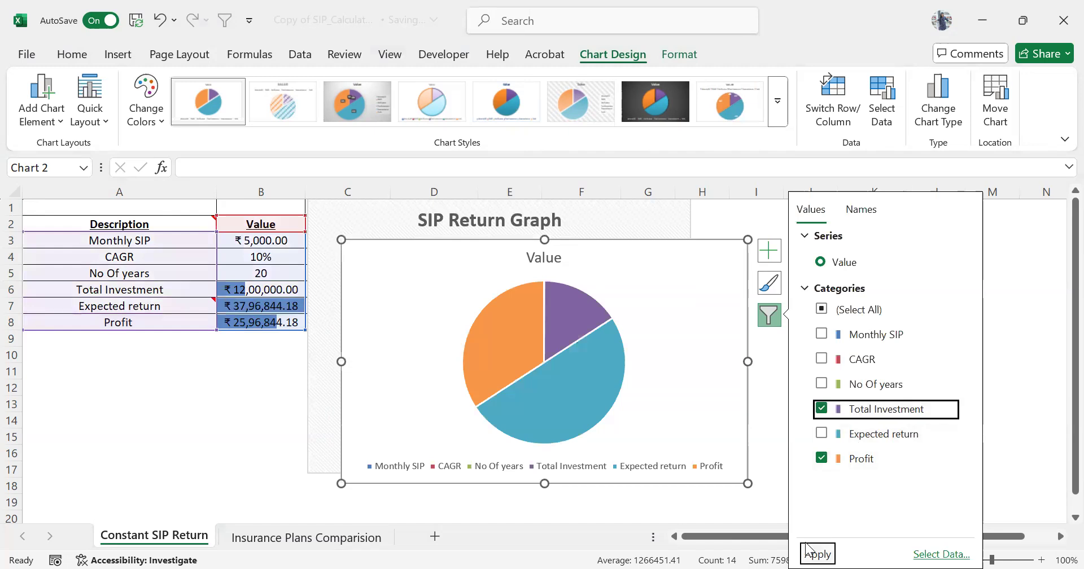
left_click(813, 552)
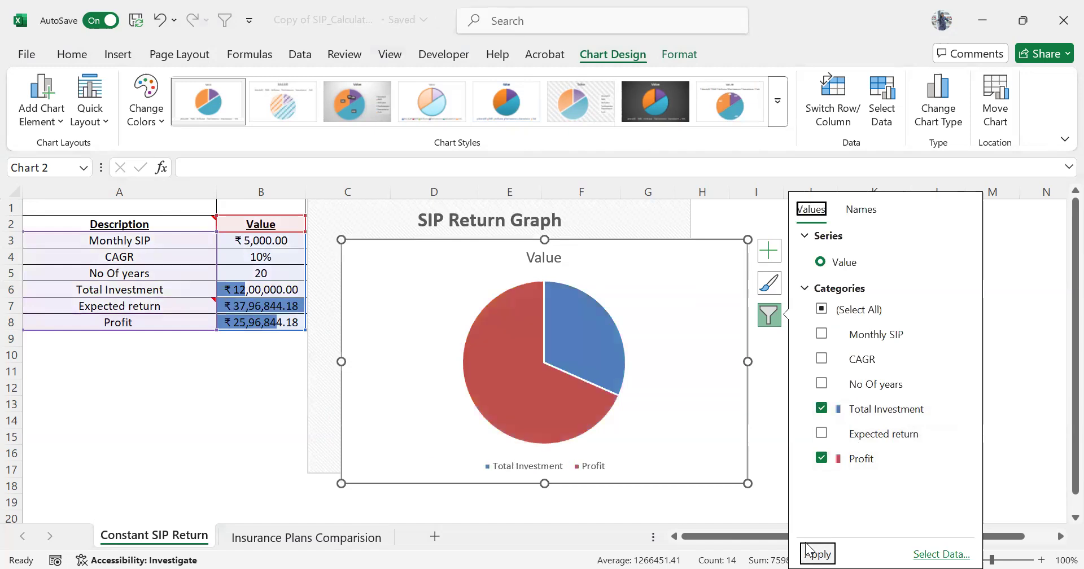
left_click(644, 372)
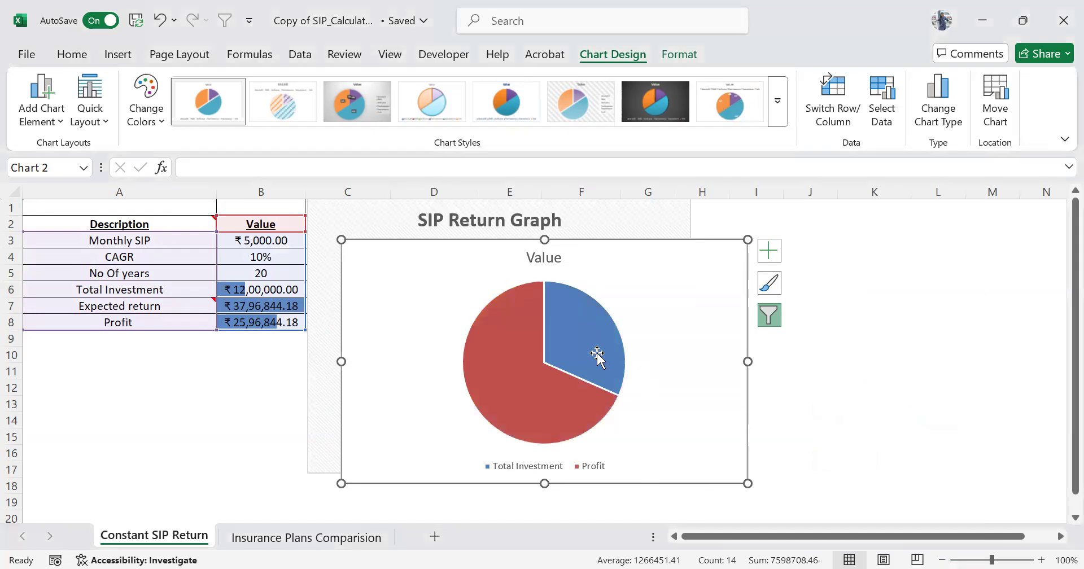
Shift the new pie chart slightly away from the table and apply the soft-shadow chart style with percentage labels.
left_click_drag(634, 348, 682, 343)
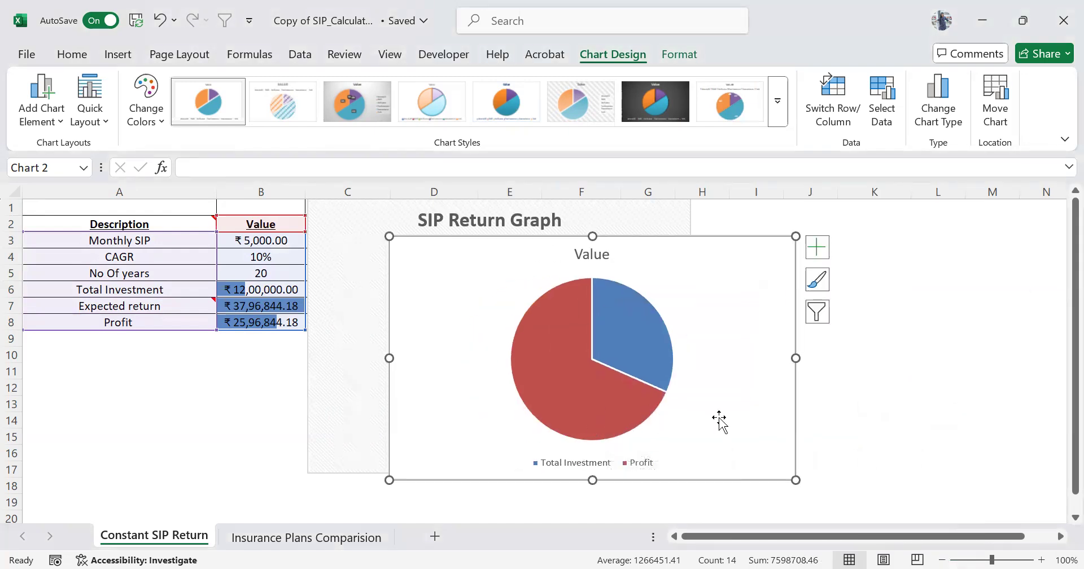
left_click(642, 336)
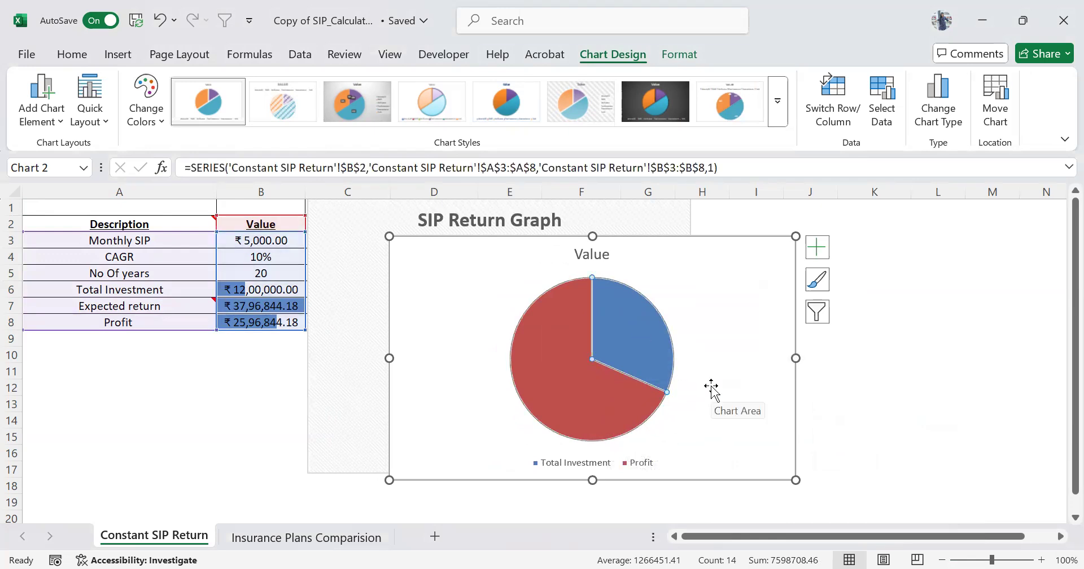
left_click(818, 282)
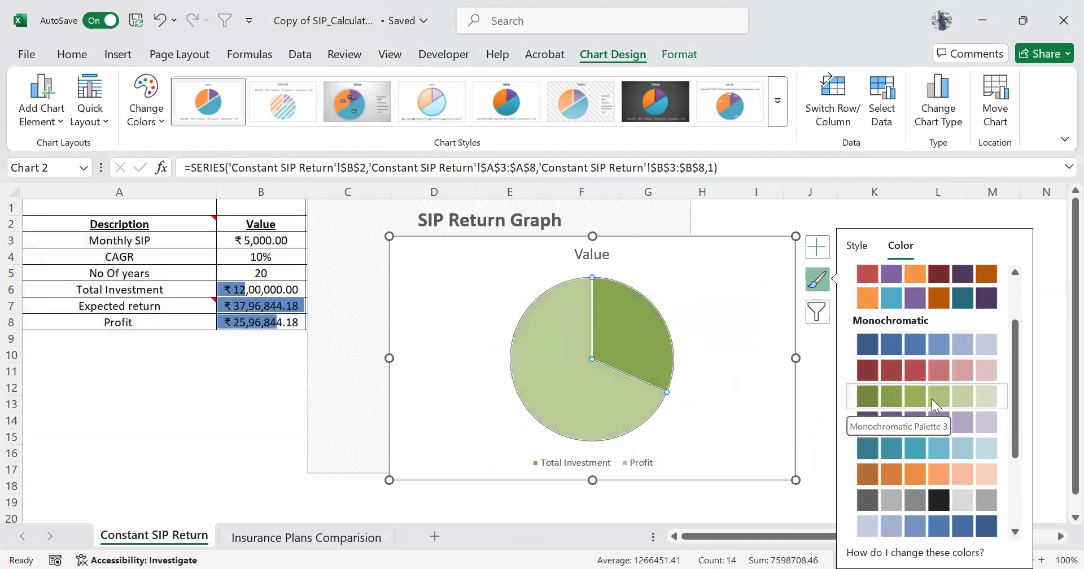
left_click(857, 246)
scroll(942, 431, "down", 3)
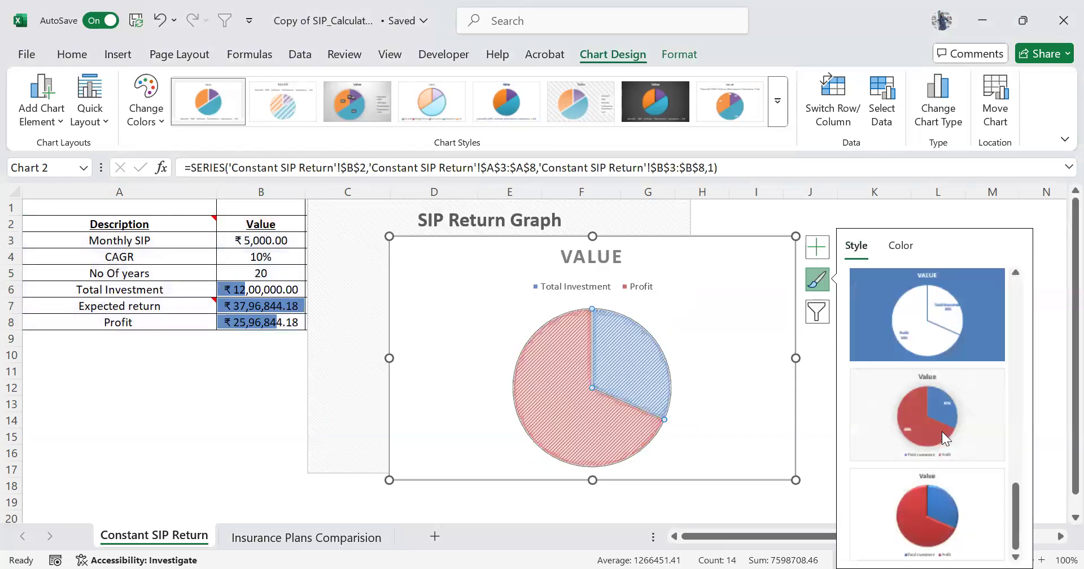
left_click(941, 417)
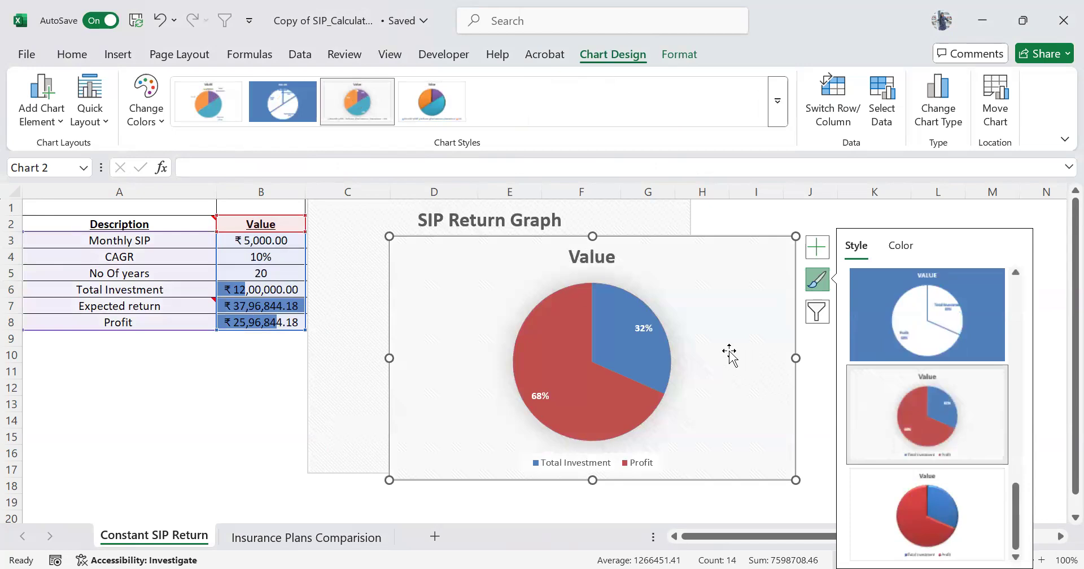
Undo the new pie chart's styling, filtering and insertion, and deselect the table.
key("ctrl+z")
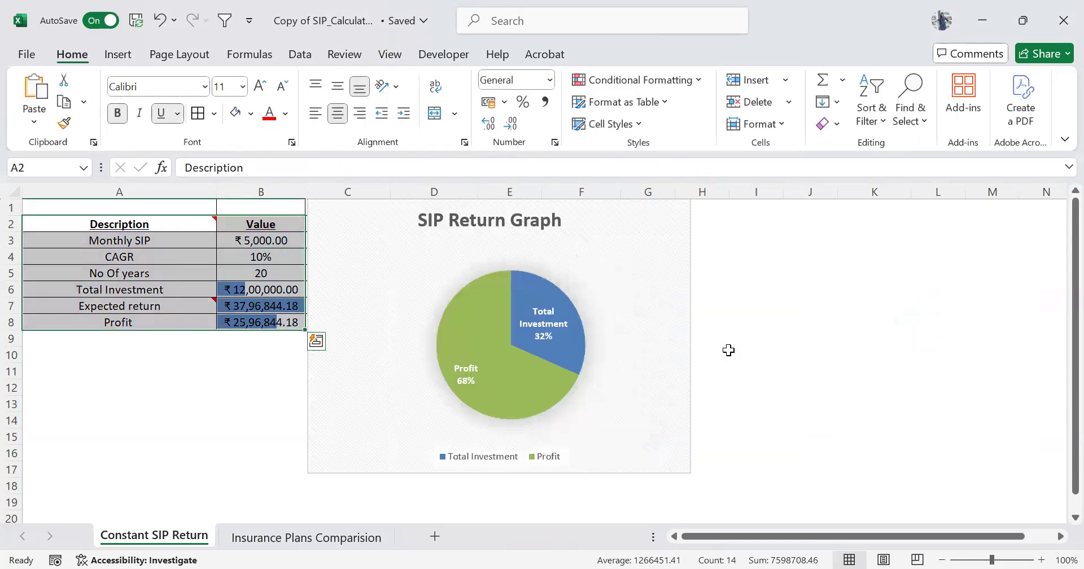
left_click(233, 369)
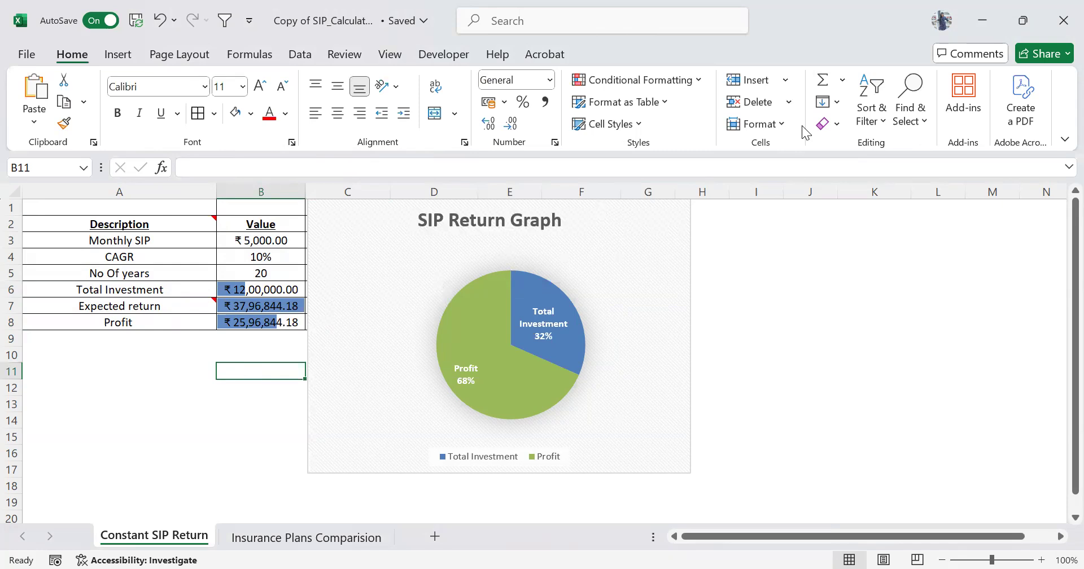
key("alt+Tab")
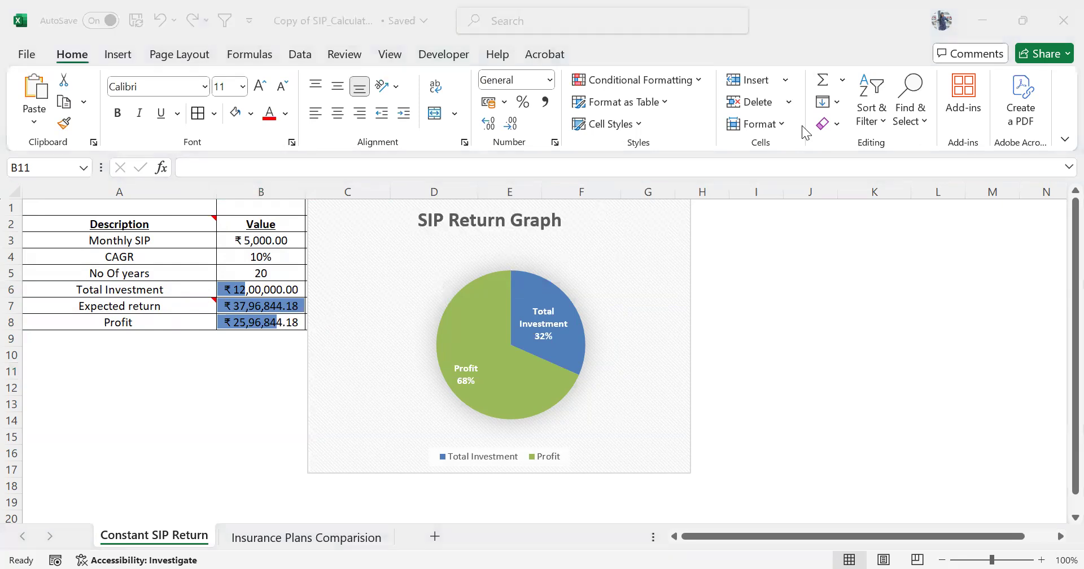